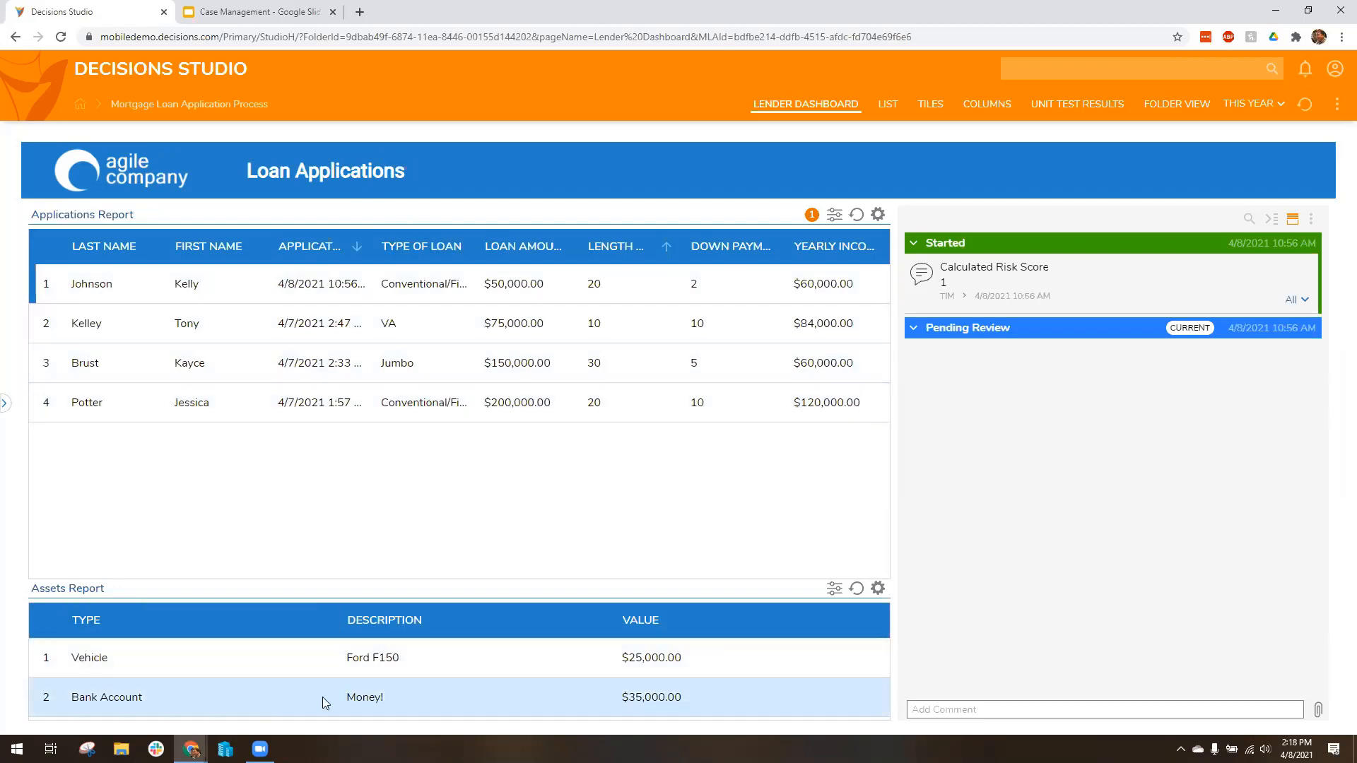
Step: Examine the case histories of the VA and Jumbo loan applications, including the Jumbo application's Time Spent and Time Spent In Interaction
click(424, 327)
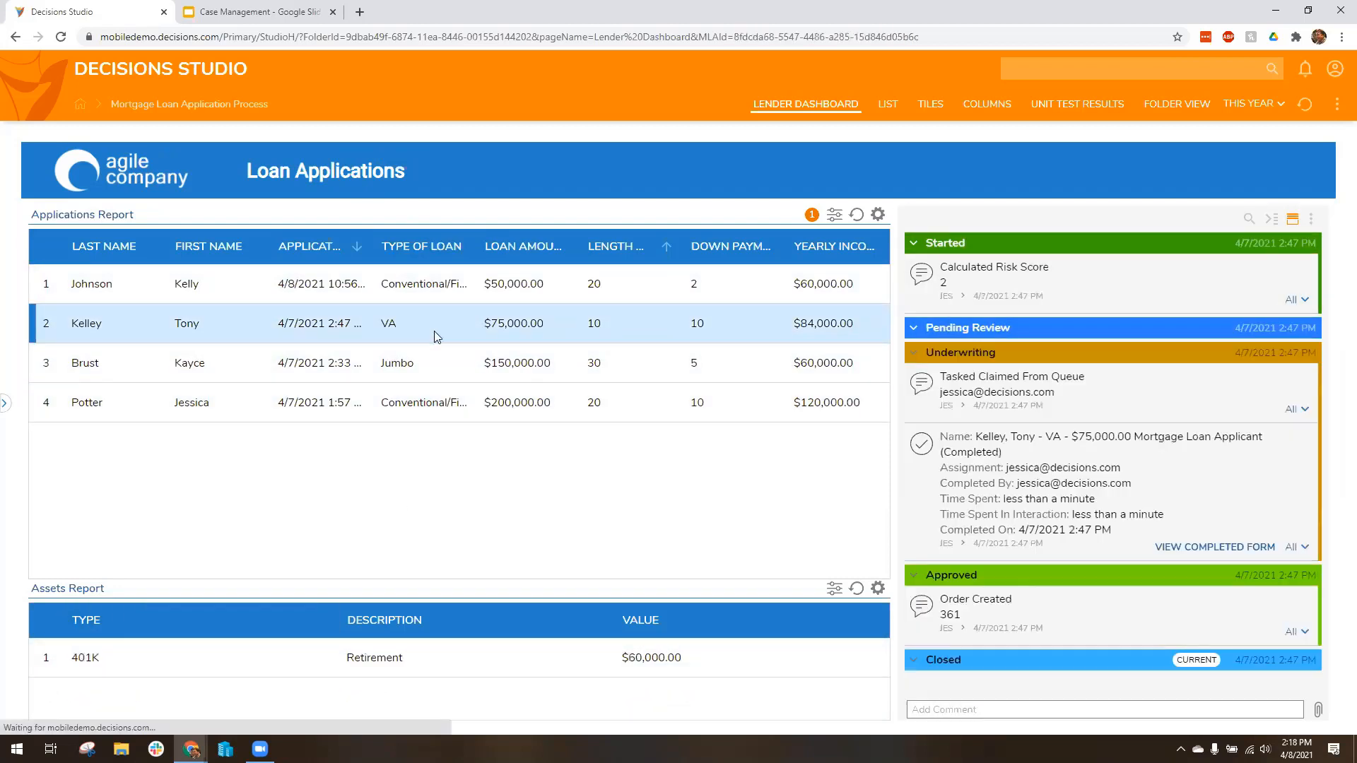
click(441, 368)
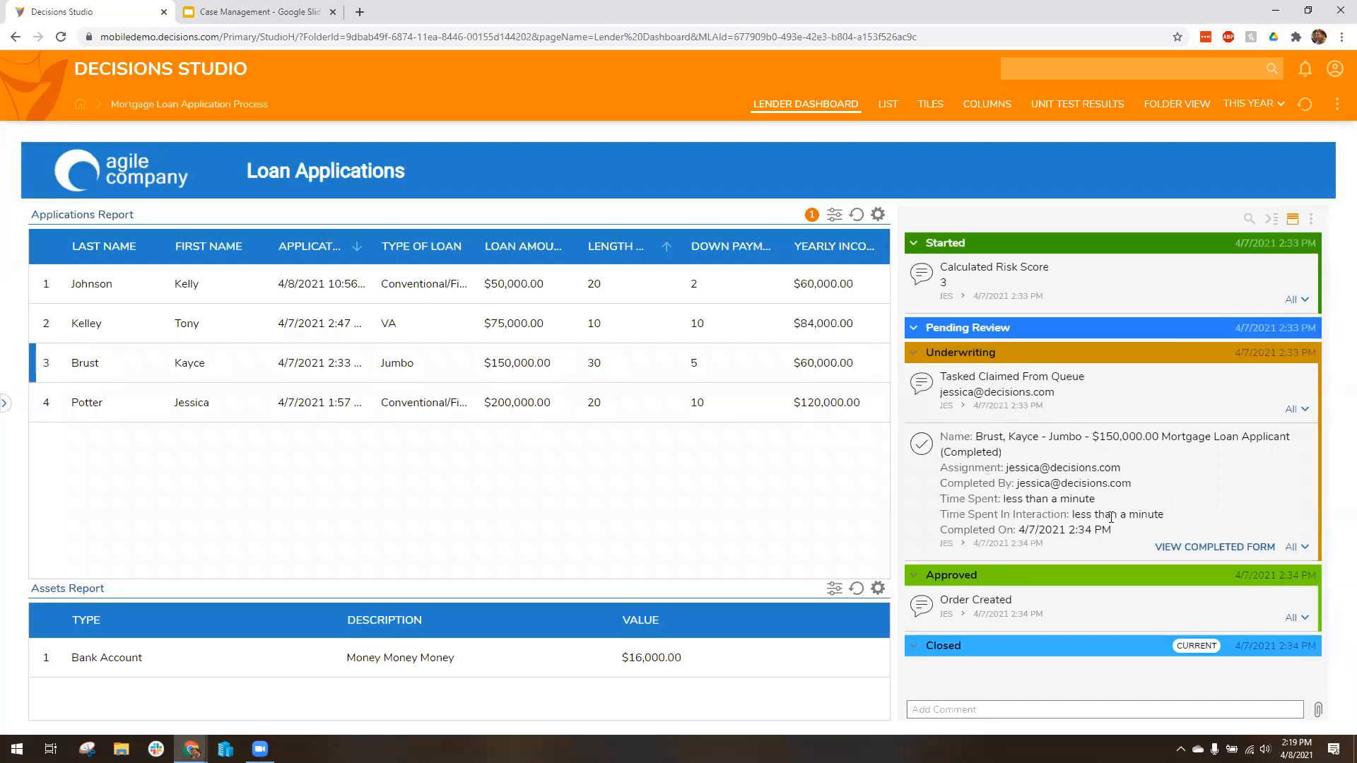
drag(993, 499, 1097, 498)
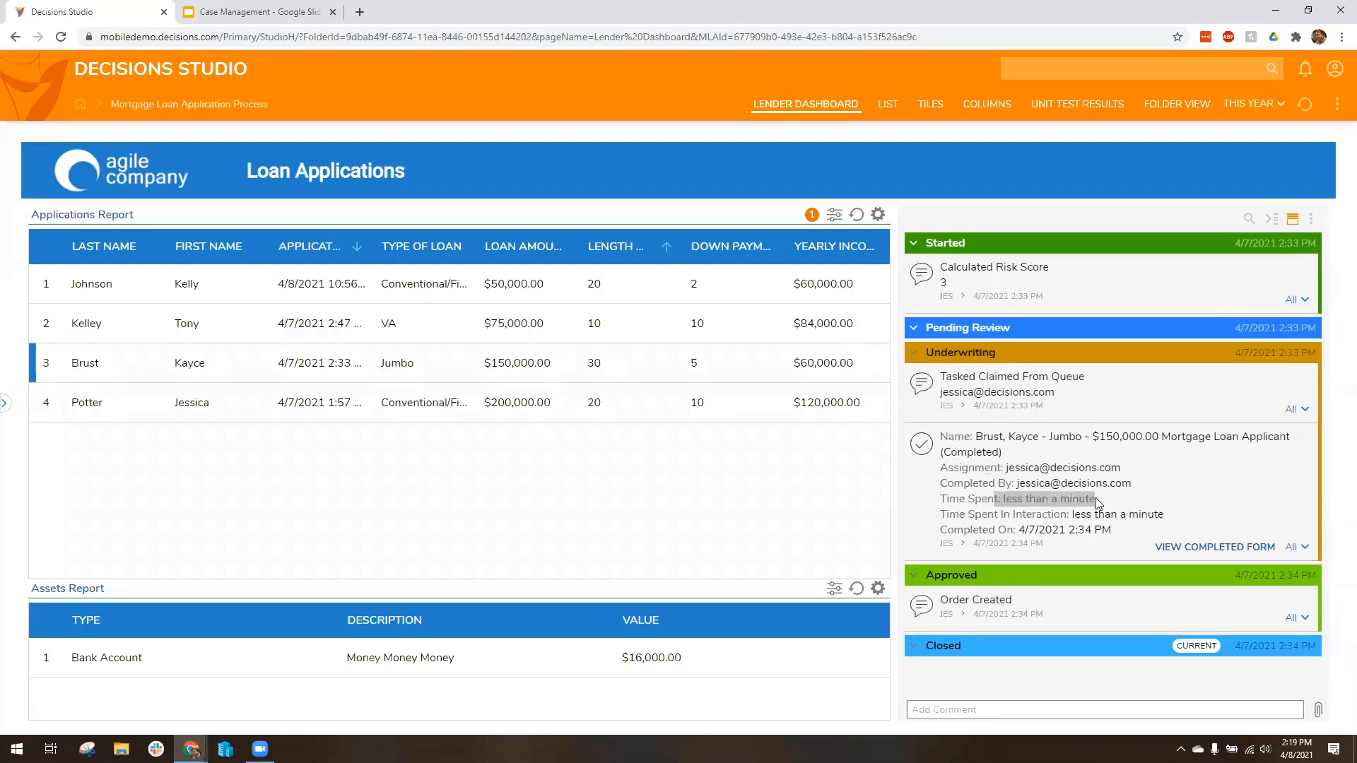
click(1201, 495)
drag(1022, 516, 1165, 514)
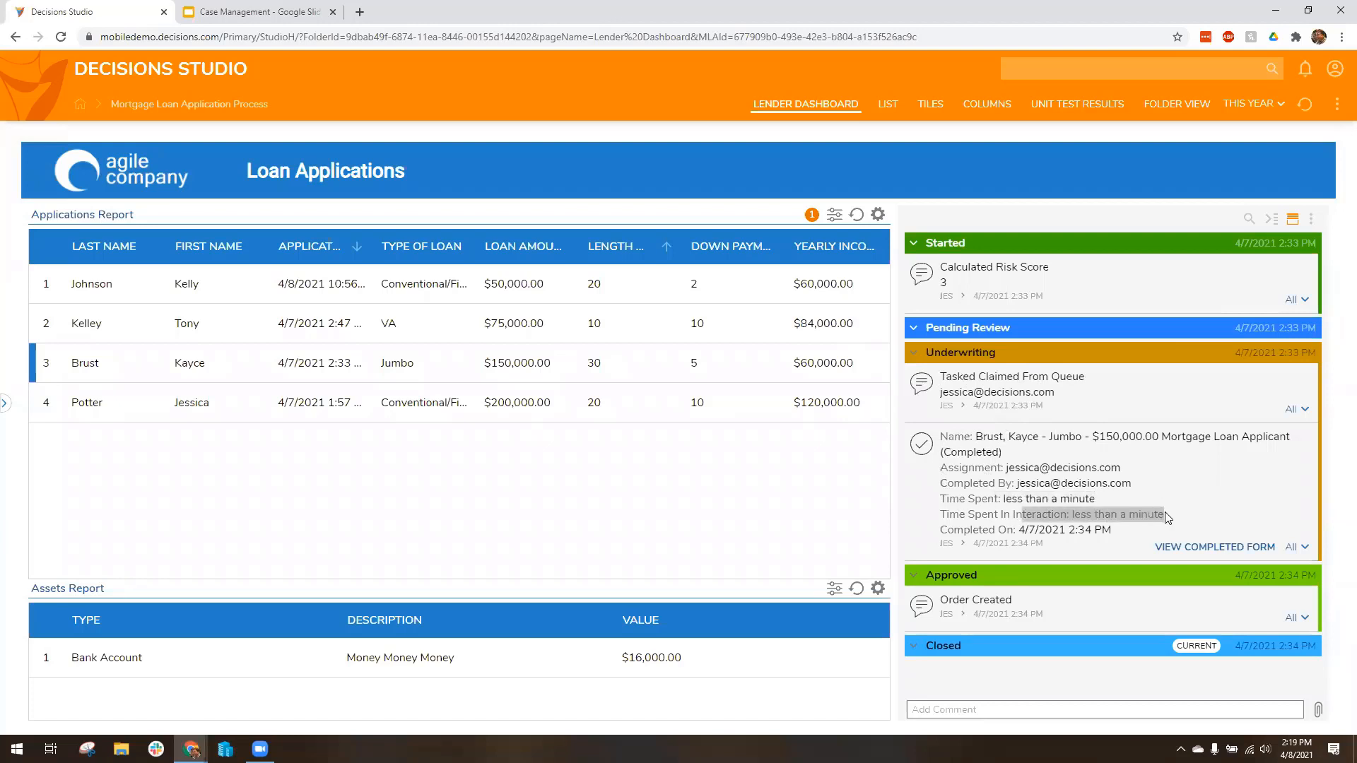
click(1201, 492)
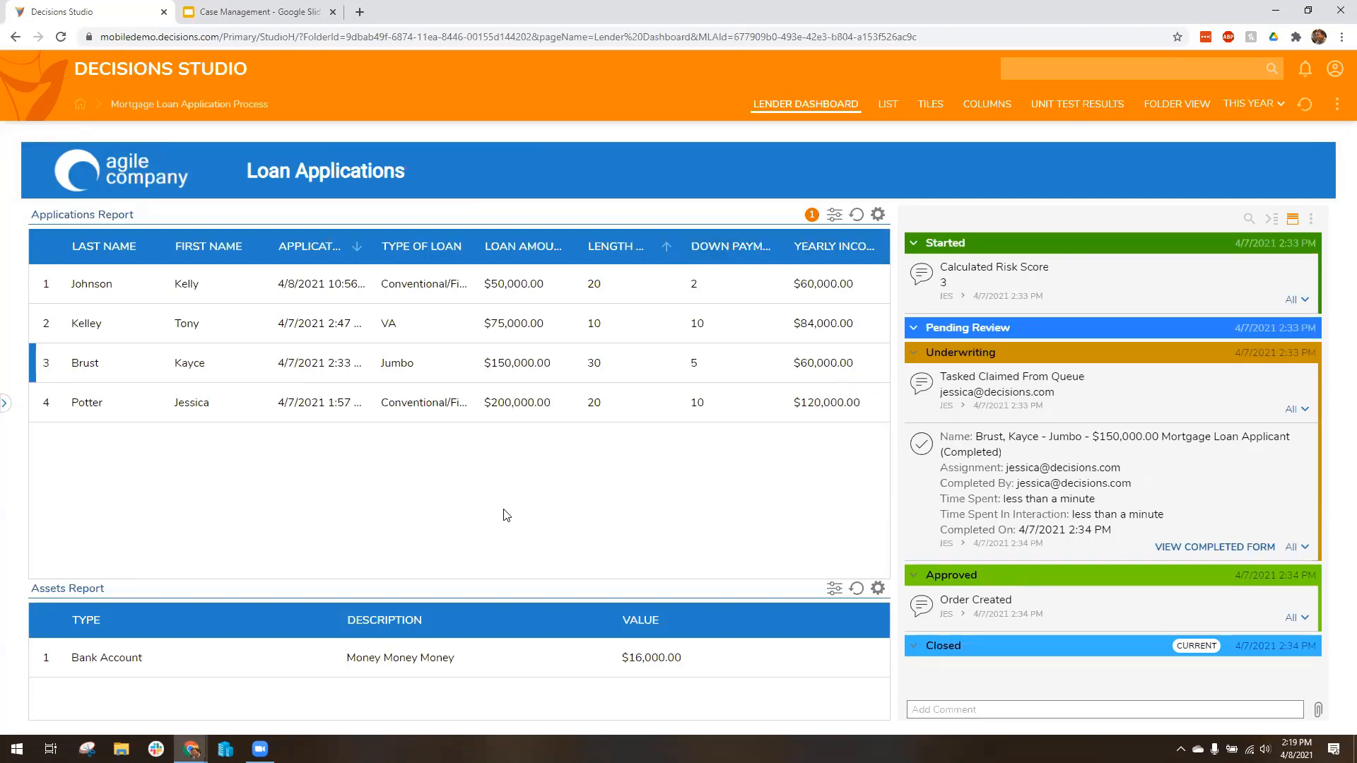
Step: Start a new loan application and enter the applicant's first name, last name, e-mail address and date of birth
click(4, 404)
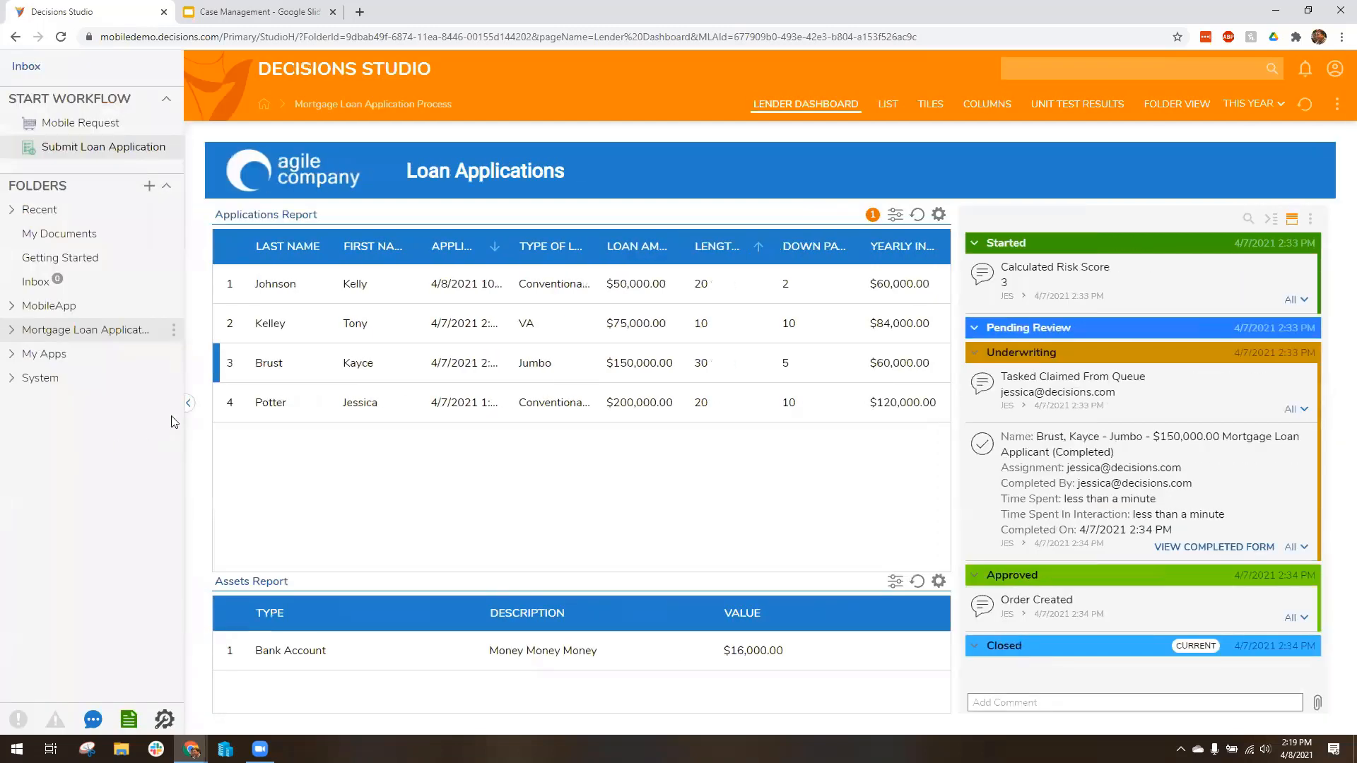
click(127, 149)
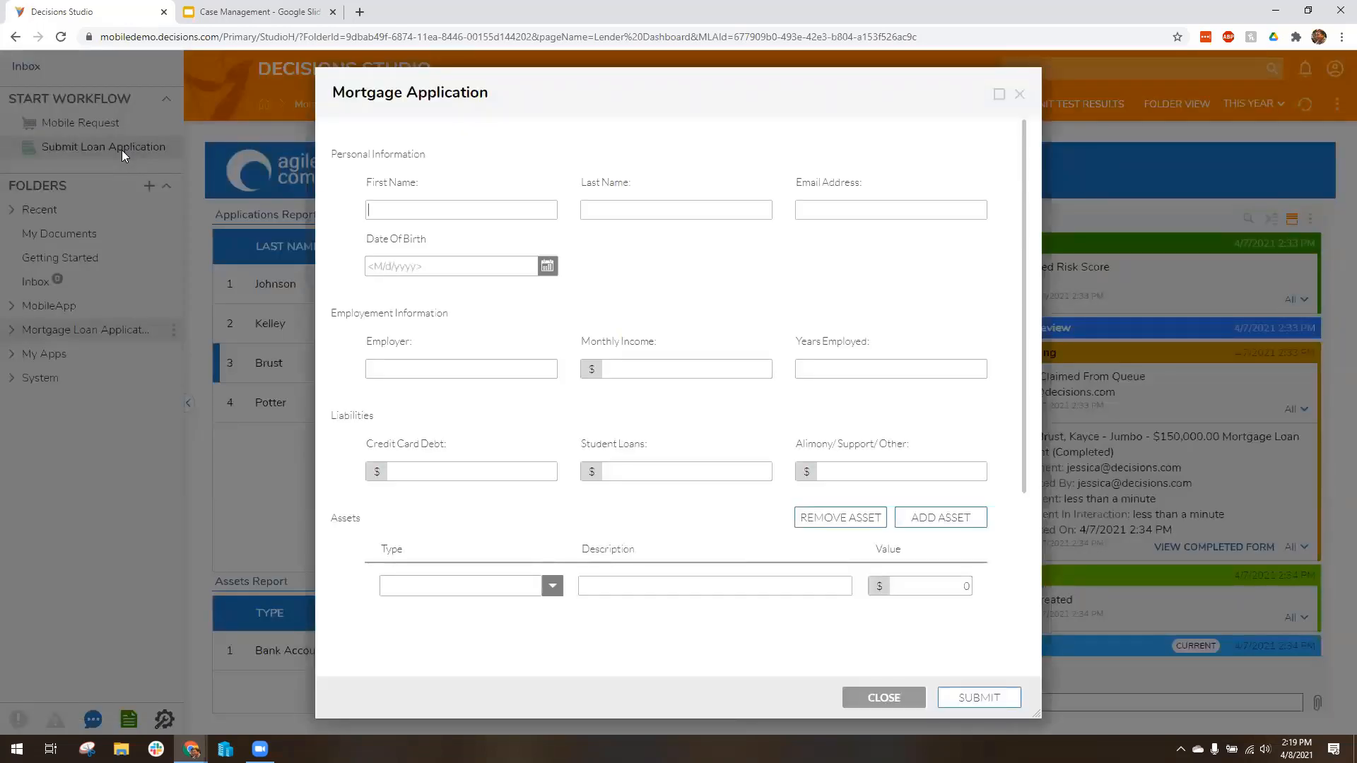
click(404, 265)
text(1/2/1988)
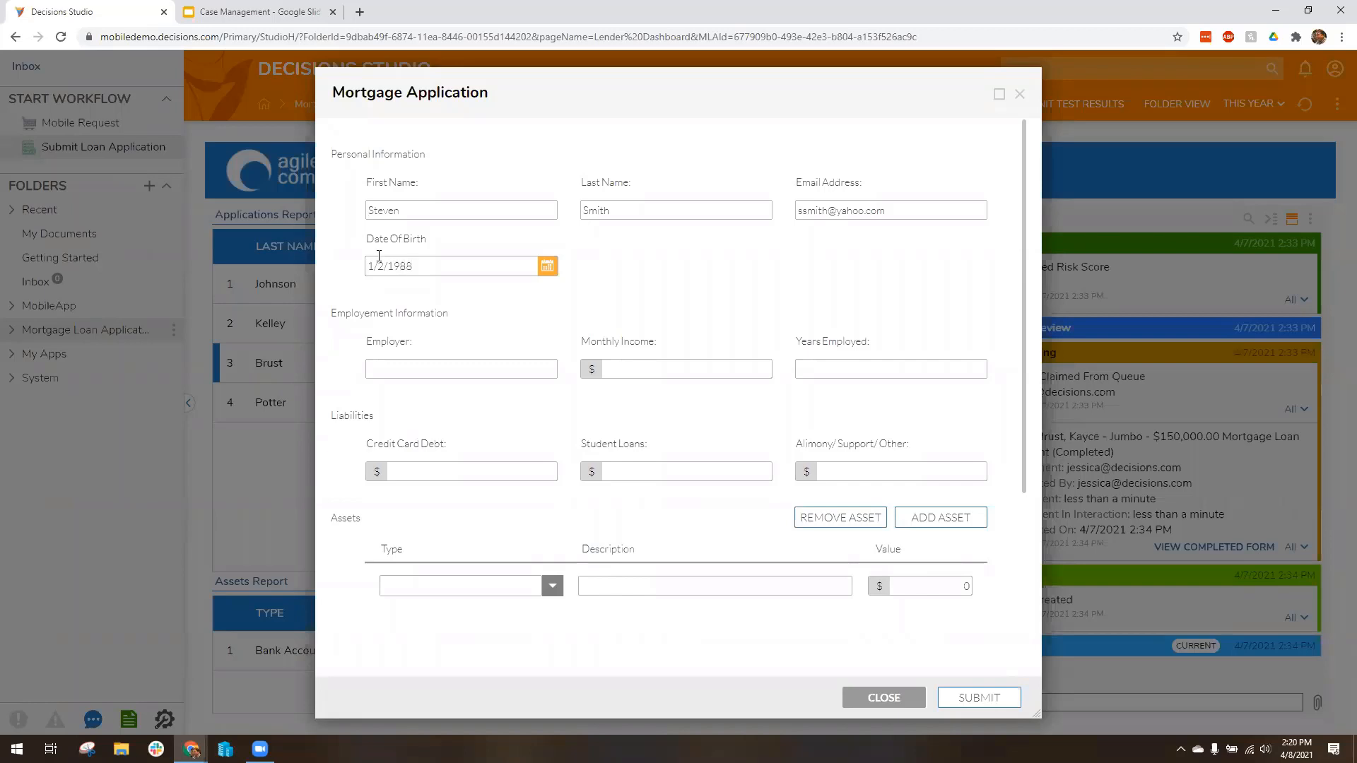
Step: Fill in the employment information with employer Decisions, a monthly income of $5,000 and 5 years employed
click(401, 368)
text(Decisions)
key(Tab)
text(5,000)
key(Tab)
Step: Enter the liabilities: $10,000 credit card debt, $5,000 student loans and $500 alimony/support/other
text(10000)
key(Tab)
text(5,000)
key(Tab)
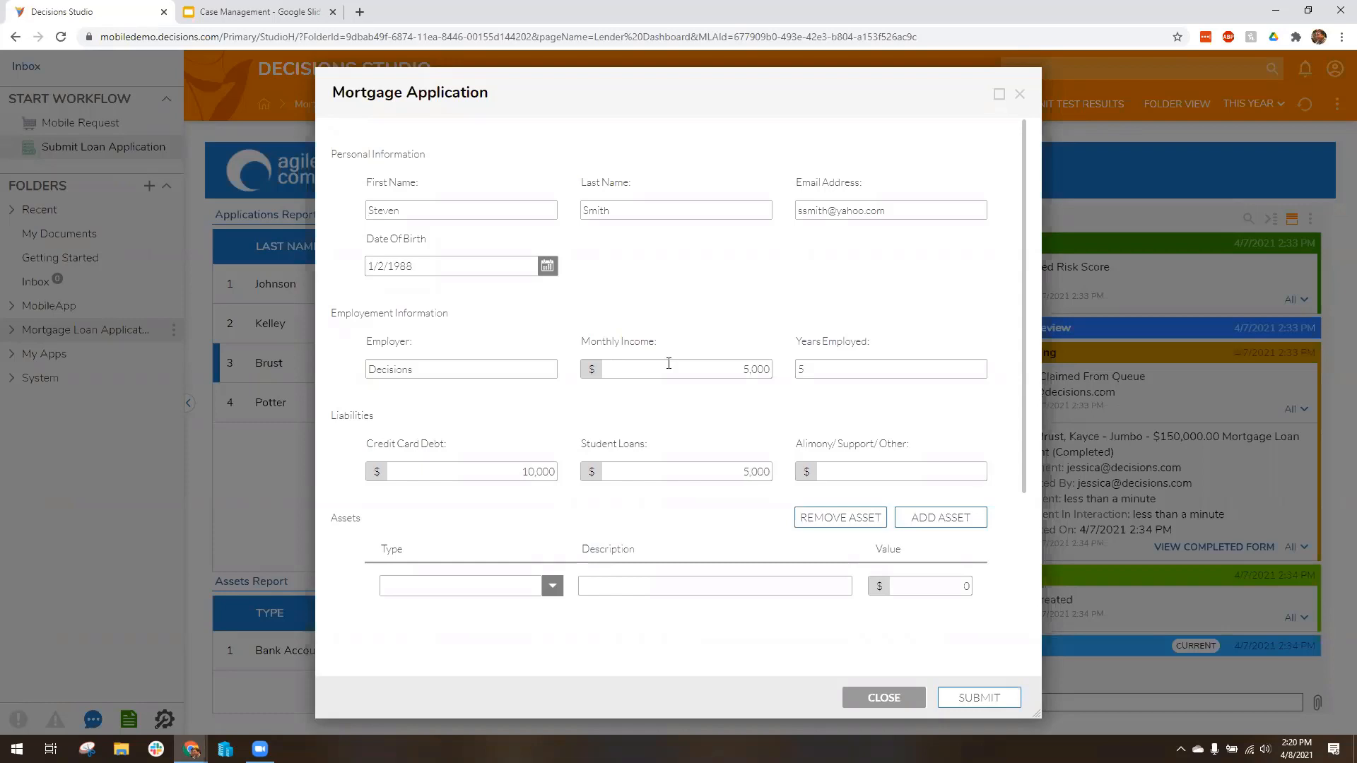
text(500)
Step: Fill in the first asset as a Vehicle described as "F 150" with a value of $22,000
scroll(686, 311, down, 2)
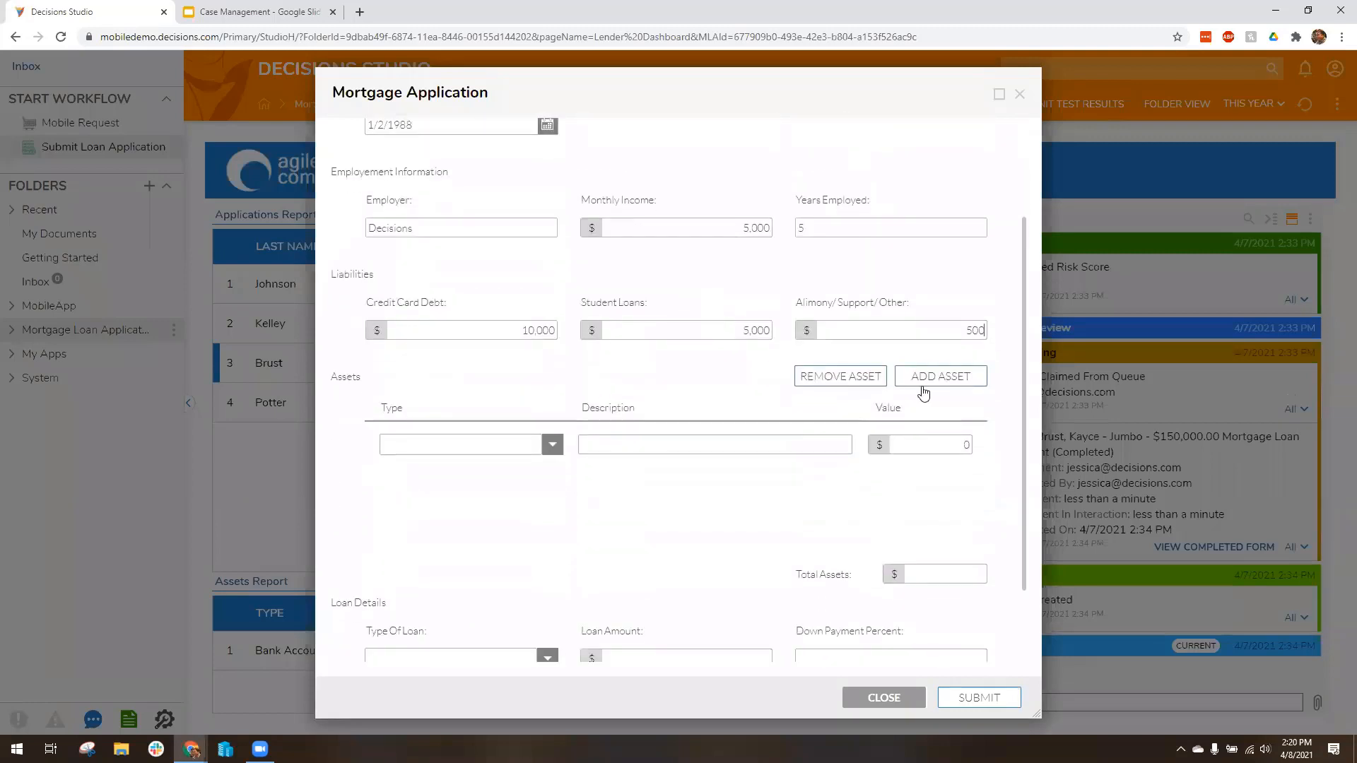
click(552, 444)
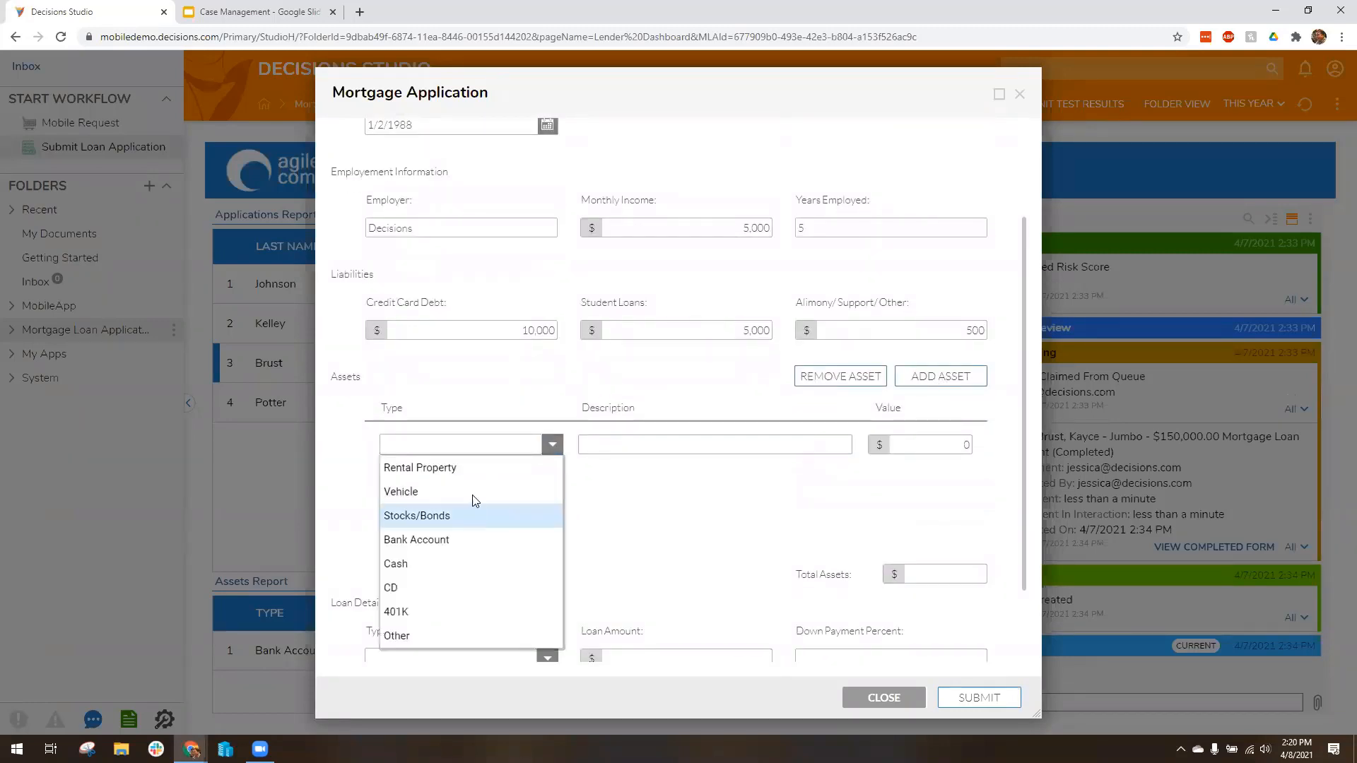
click(472, 492)
click(626, 447)
text(F)
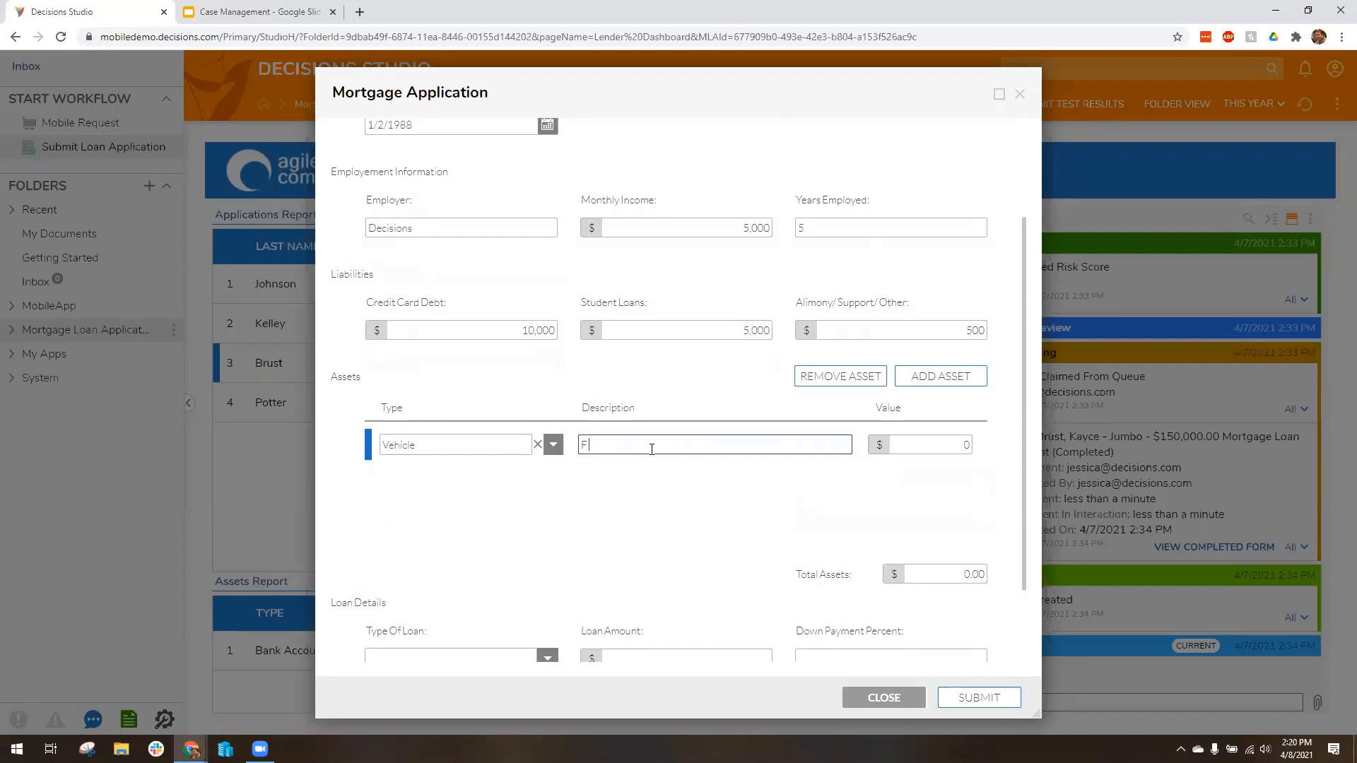
text( 150)
key(Tab)
text(2200)
key(Tab)
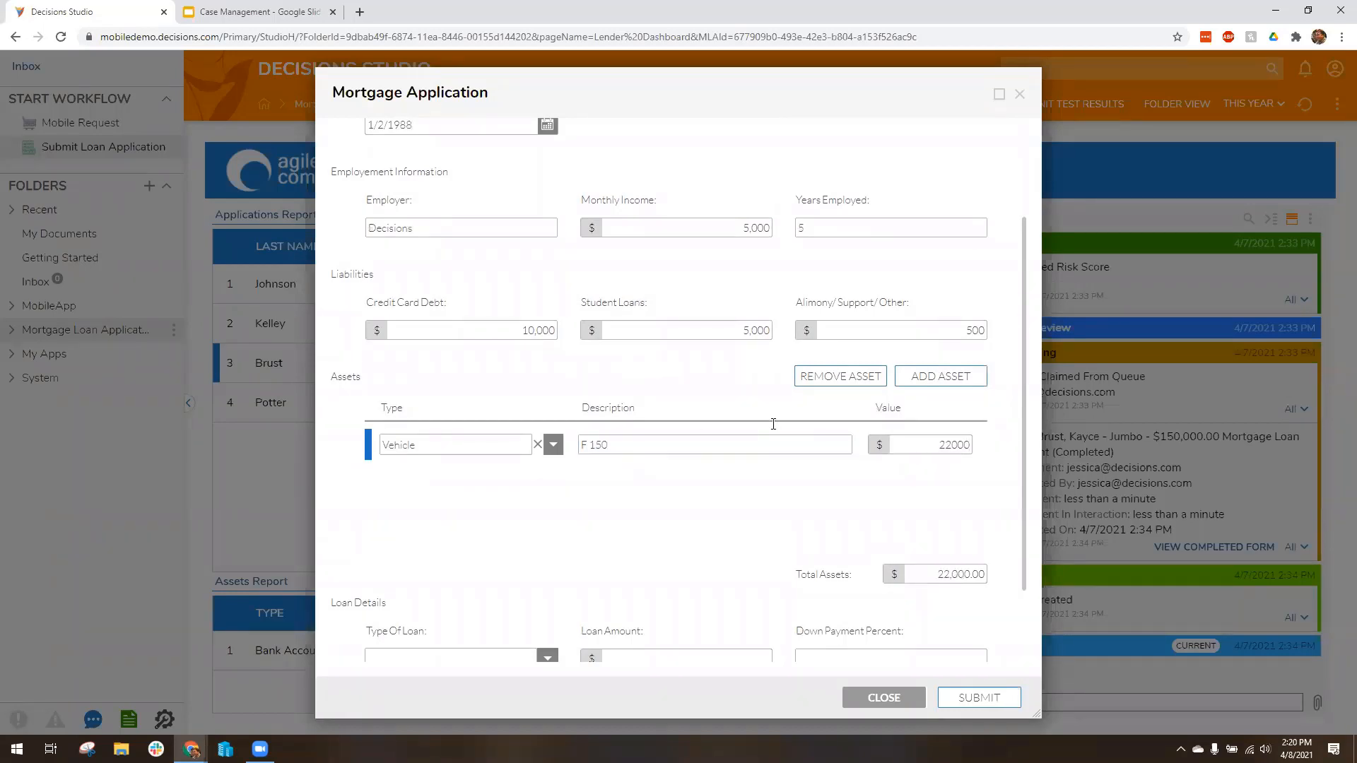
Step: Add a second asset of type Bank Account, described as "Savings", with a value of $50,000
click(941, 376)
click(551, 477)
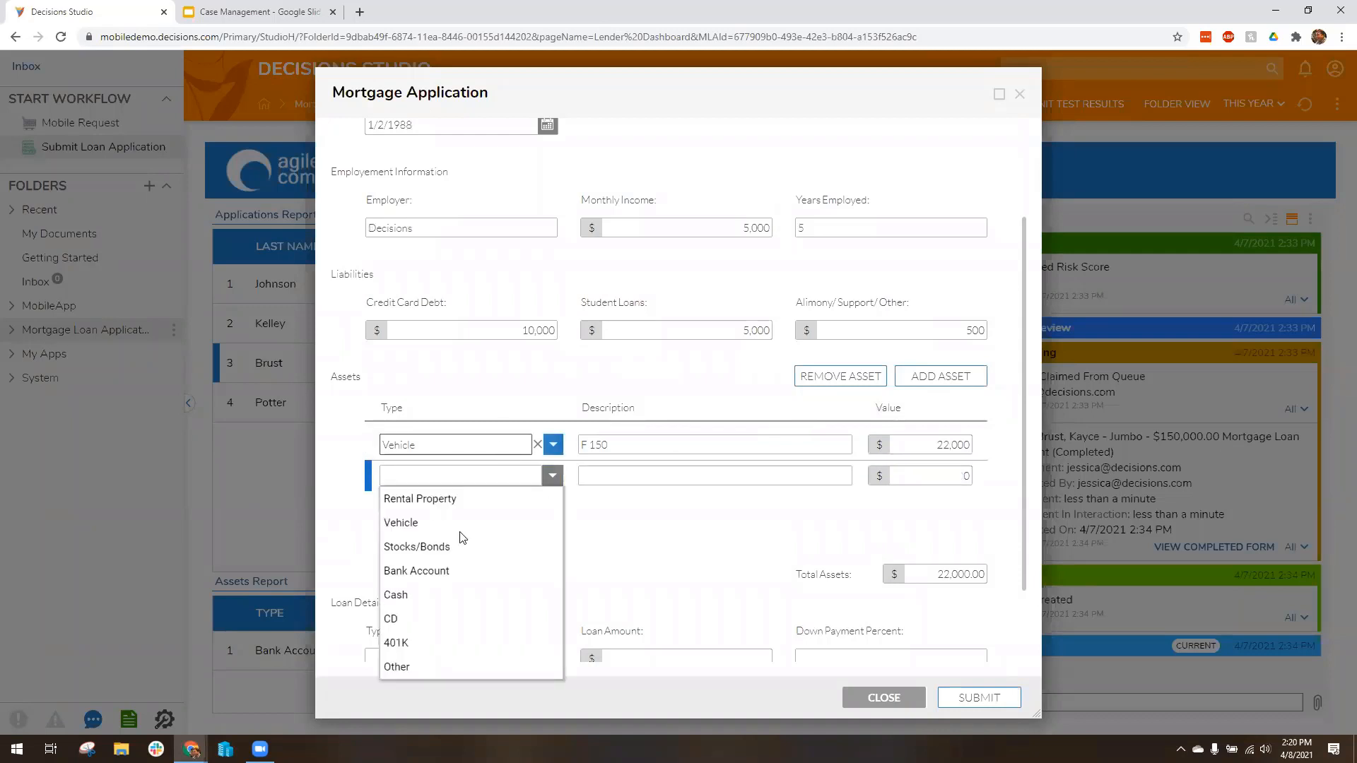
click(452, 563)
click(637, 477)
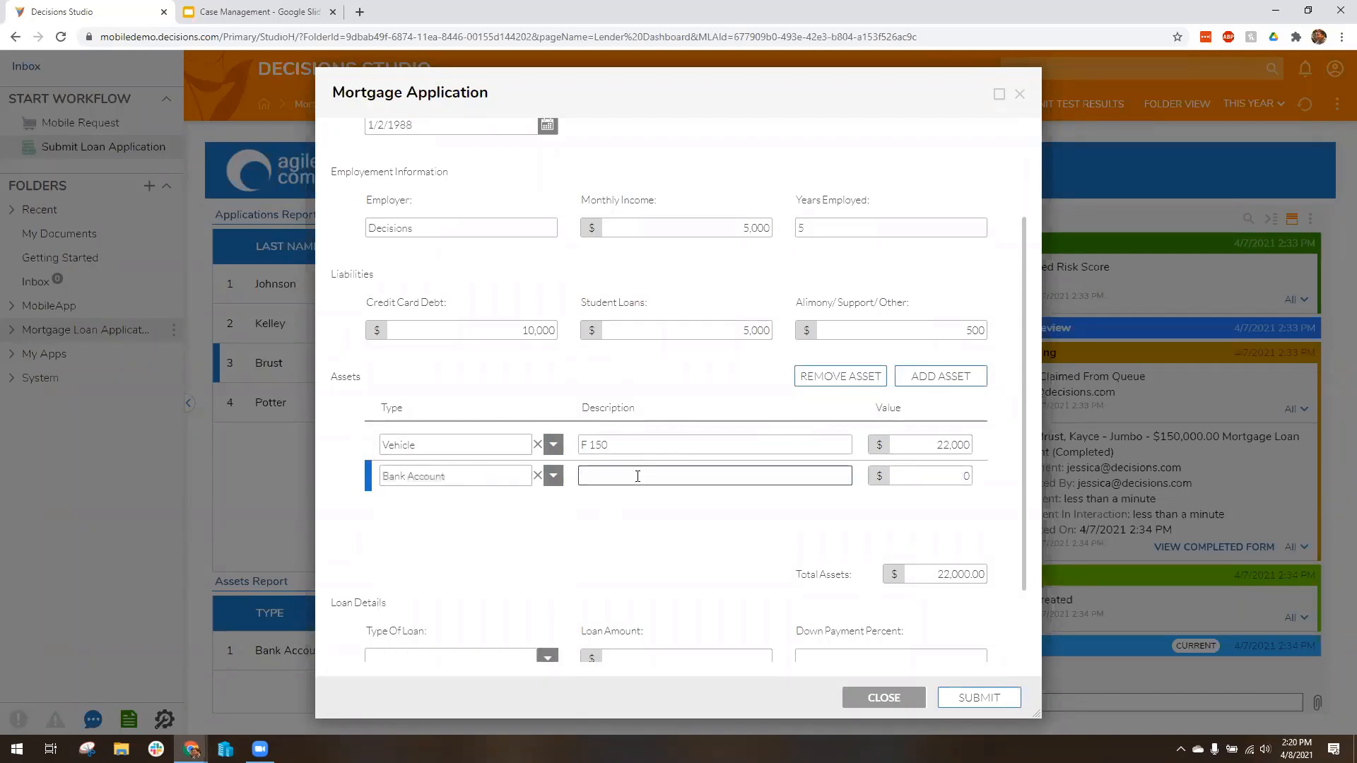
text(Savings)
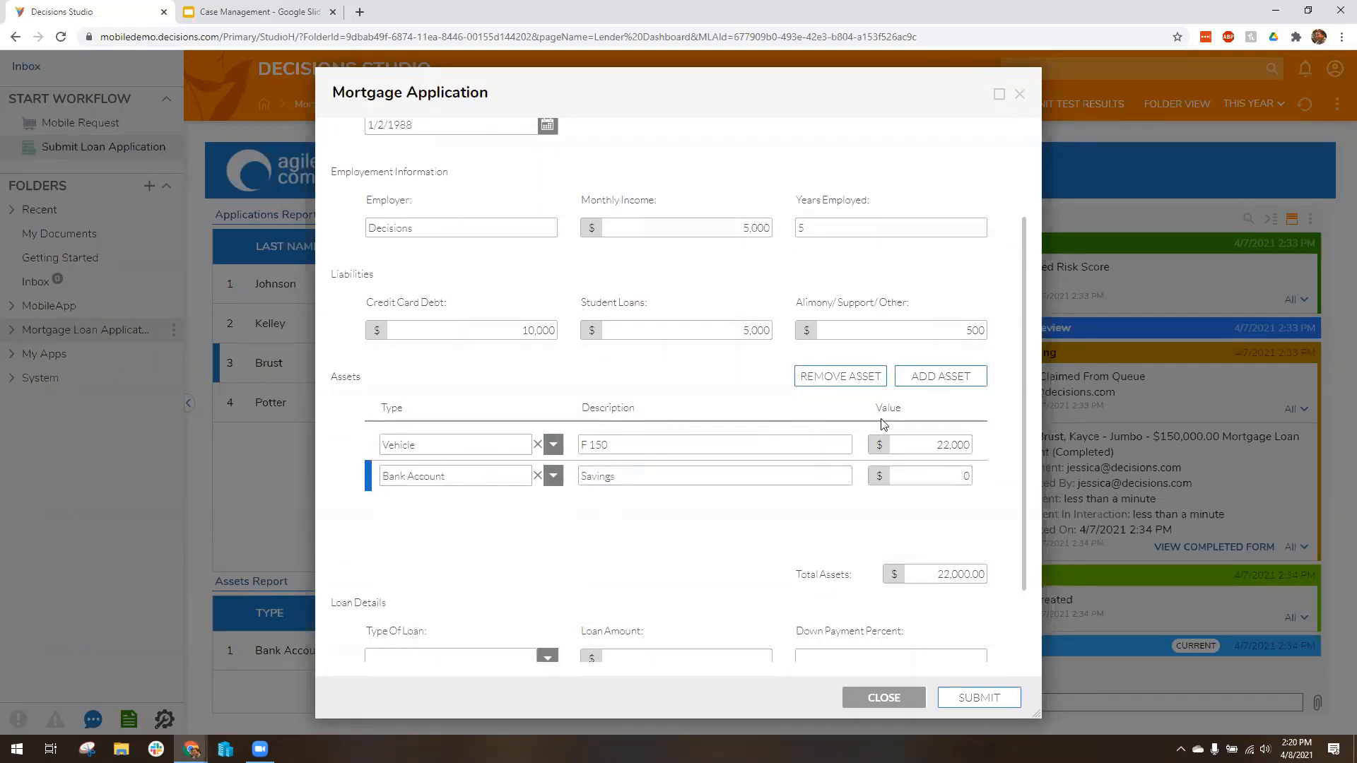
click(965, 476)
text(500000)
Step: Request a Conventional/Fixed Rate loan of $20,000 with 3 percent down over 20 years, and submit the application
scroll(636, 515, down, 2)
click(549, 558)
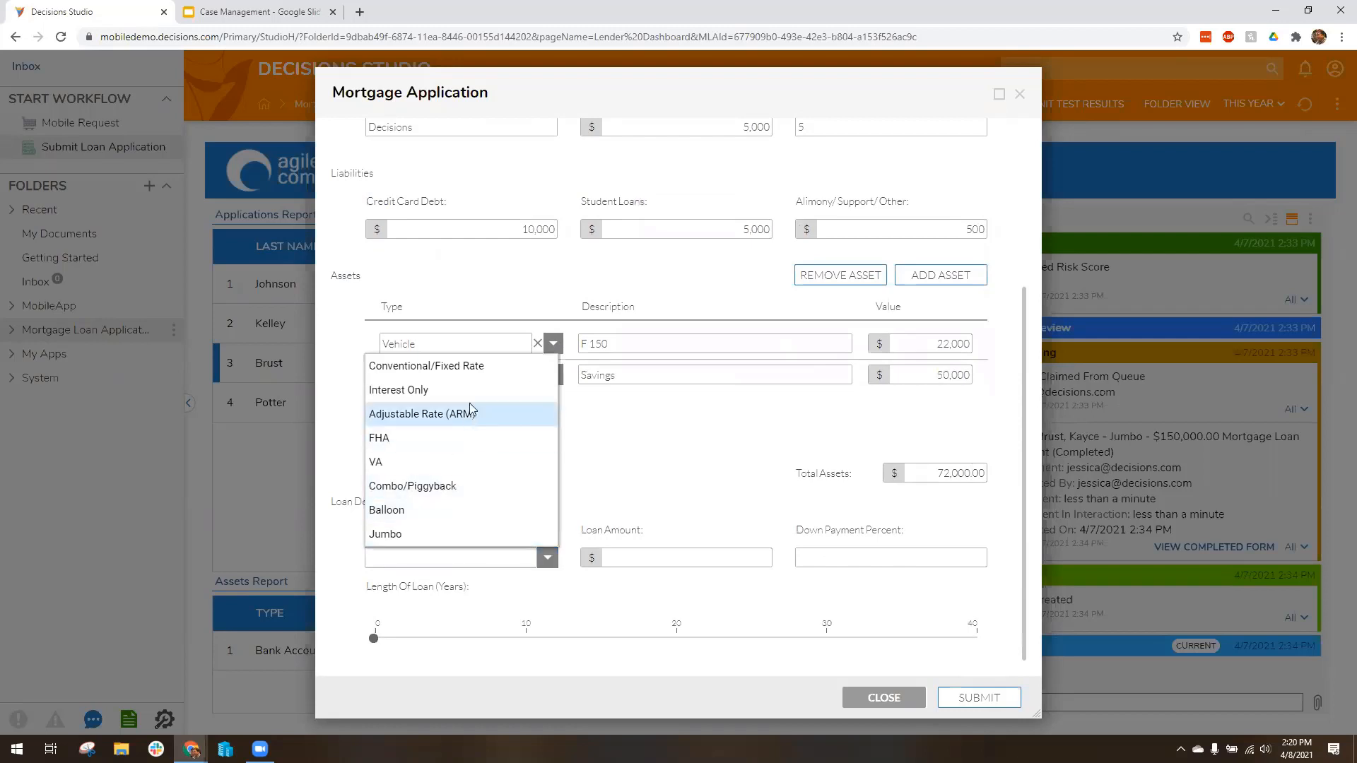
click(487, 368)
click(650, 555)
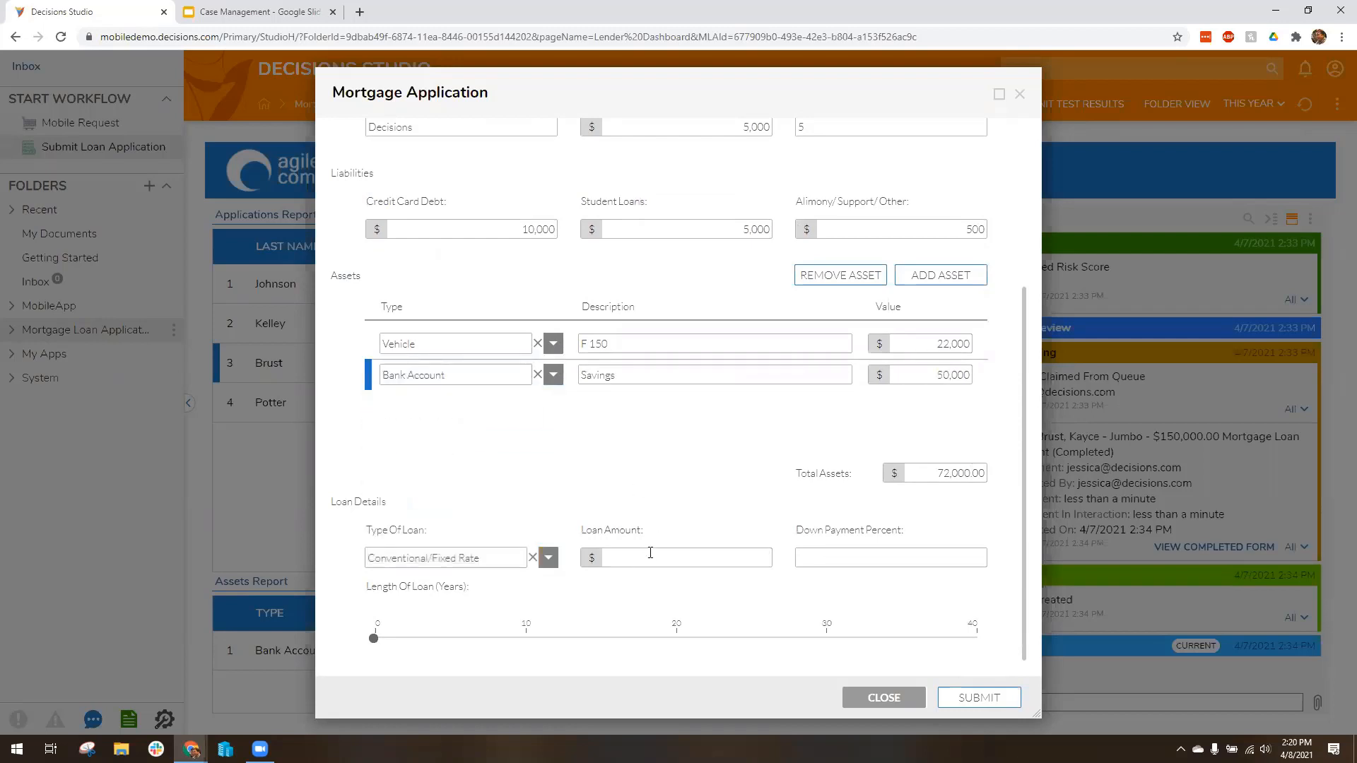
text(200000)
key(Tab)
text(3)
key(Tab)
drag(392, 640, 676, 638)
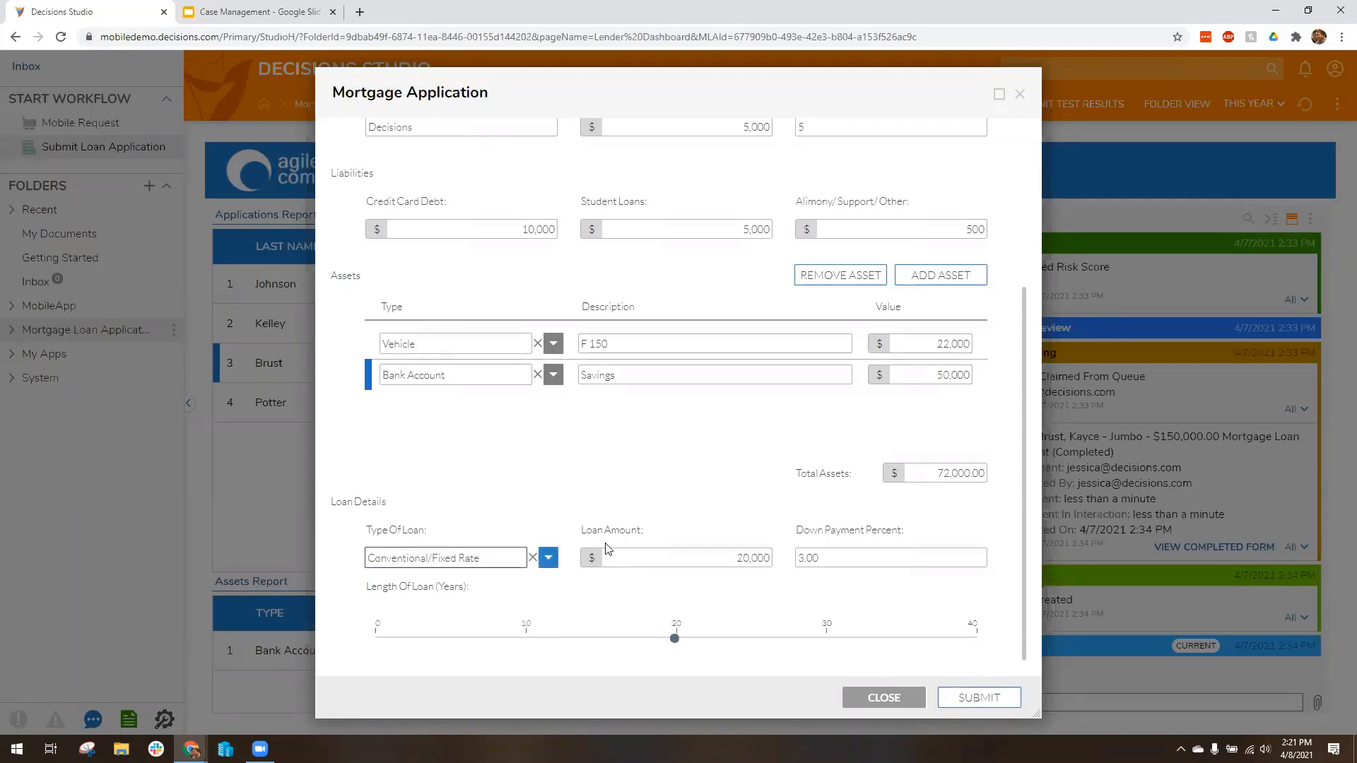
click(979, 698)
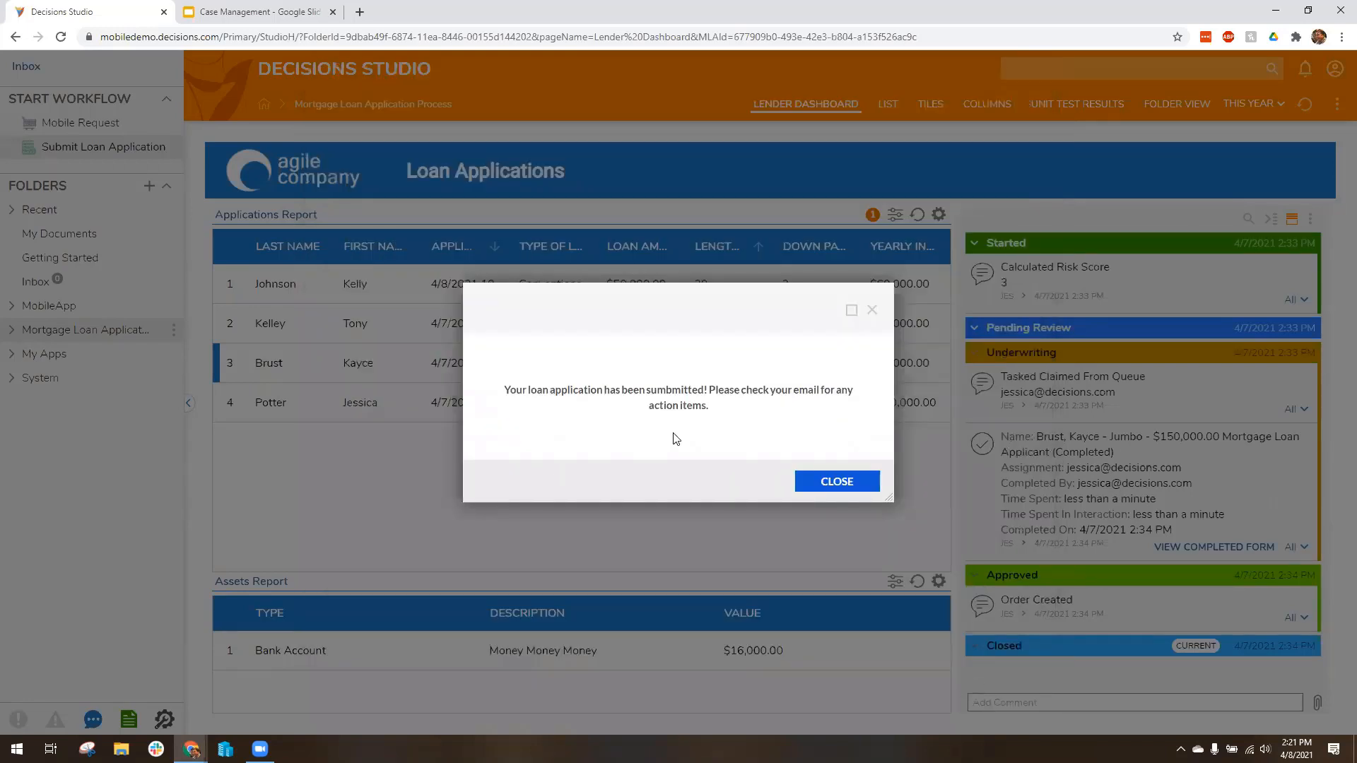
click(838, 481)
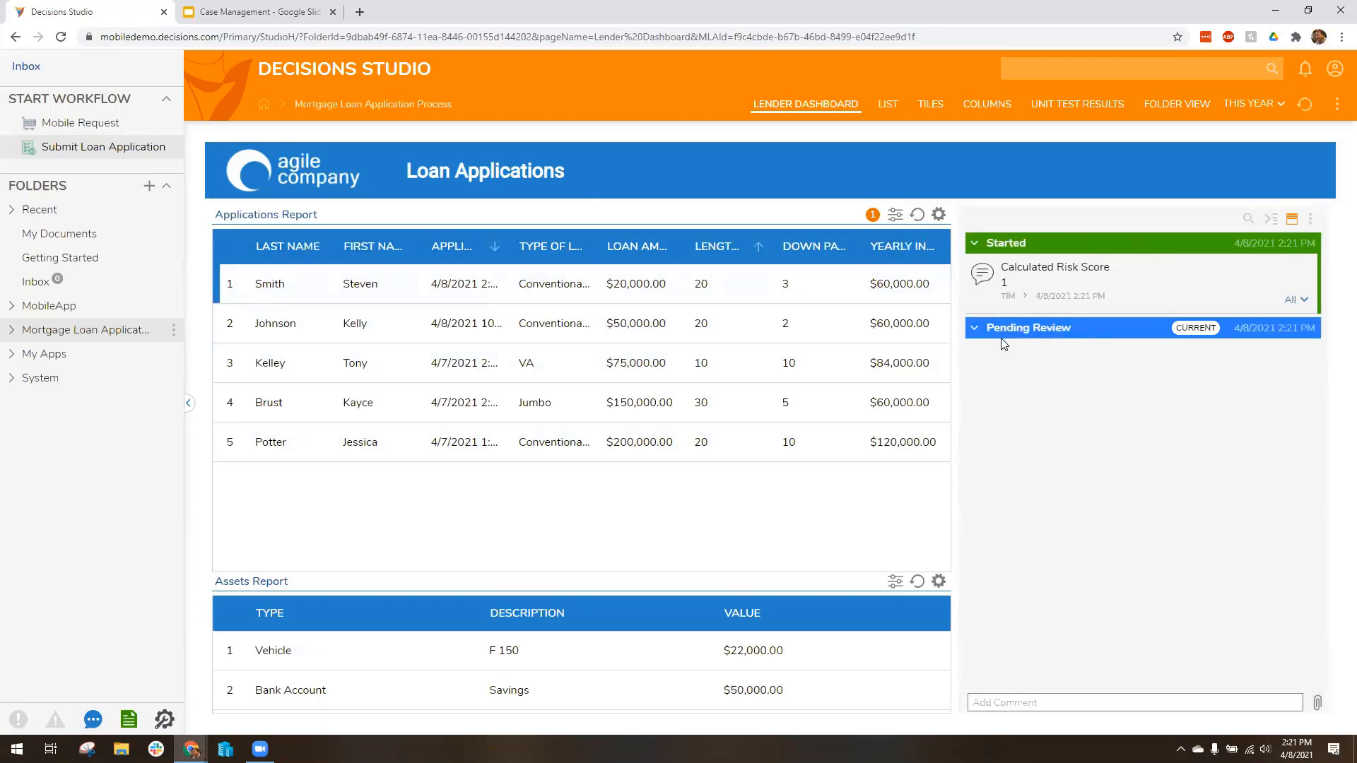
Step: Claim the task for the $20,000 loan application and bring up its updated case history
click(189, 404)
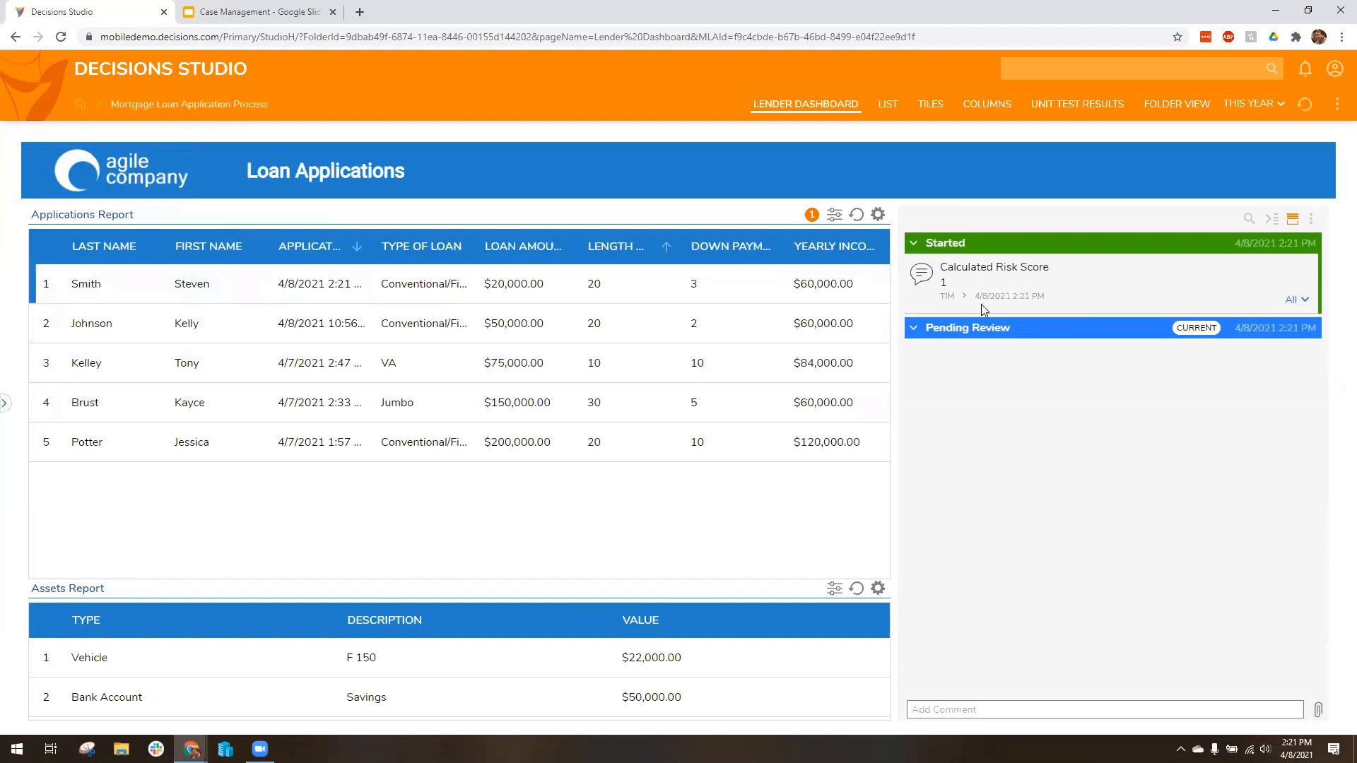
right_click(401, 285)
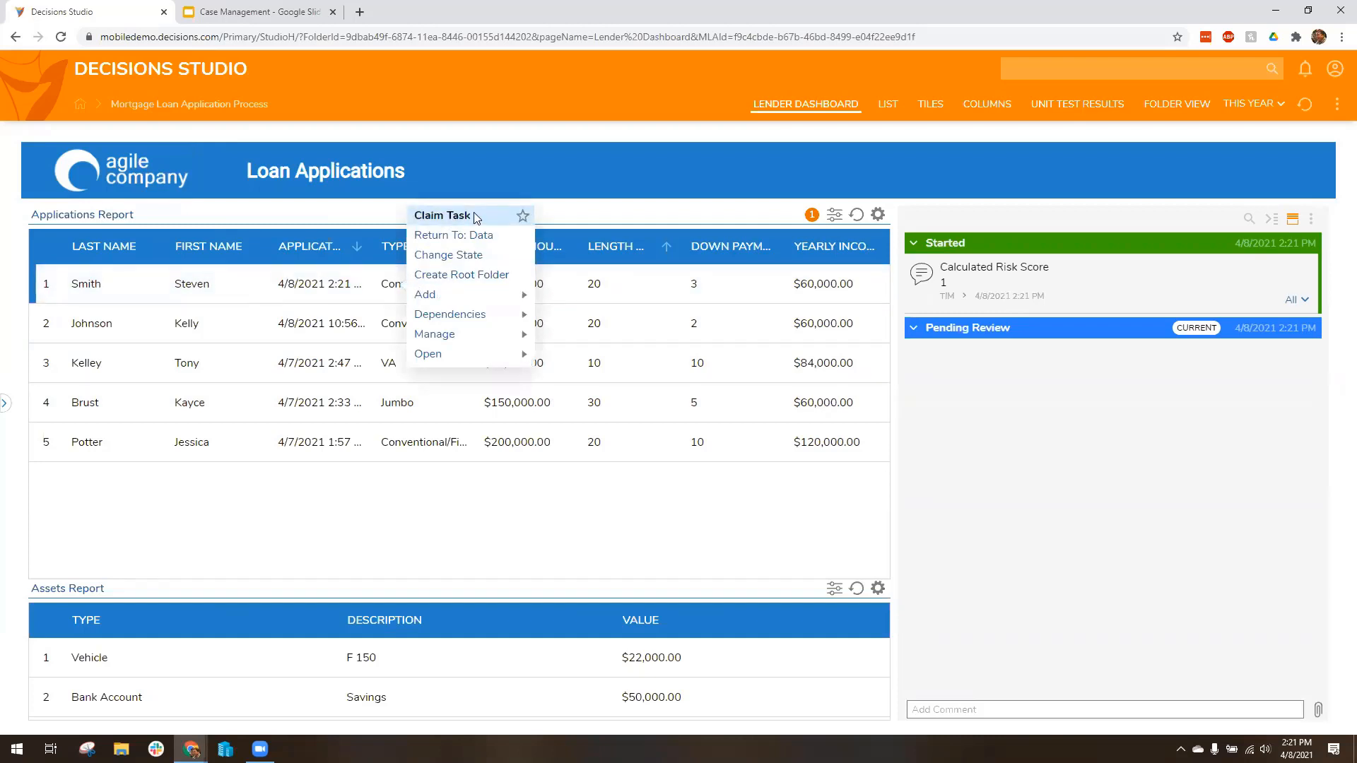
click(473, 214)
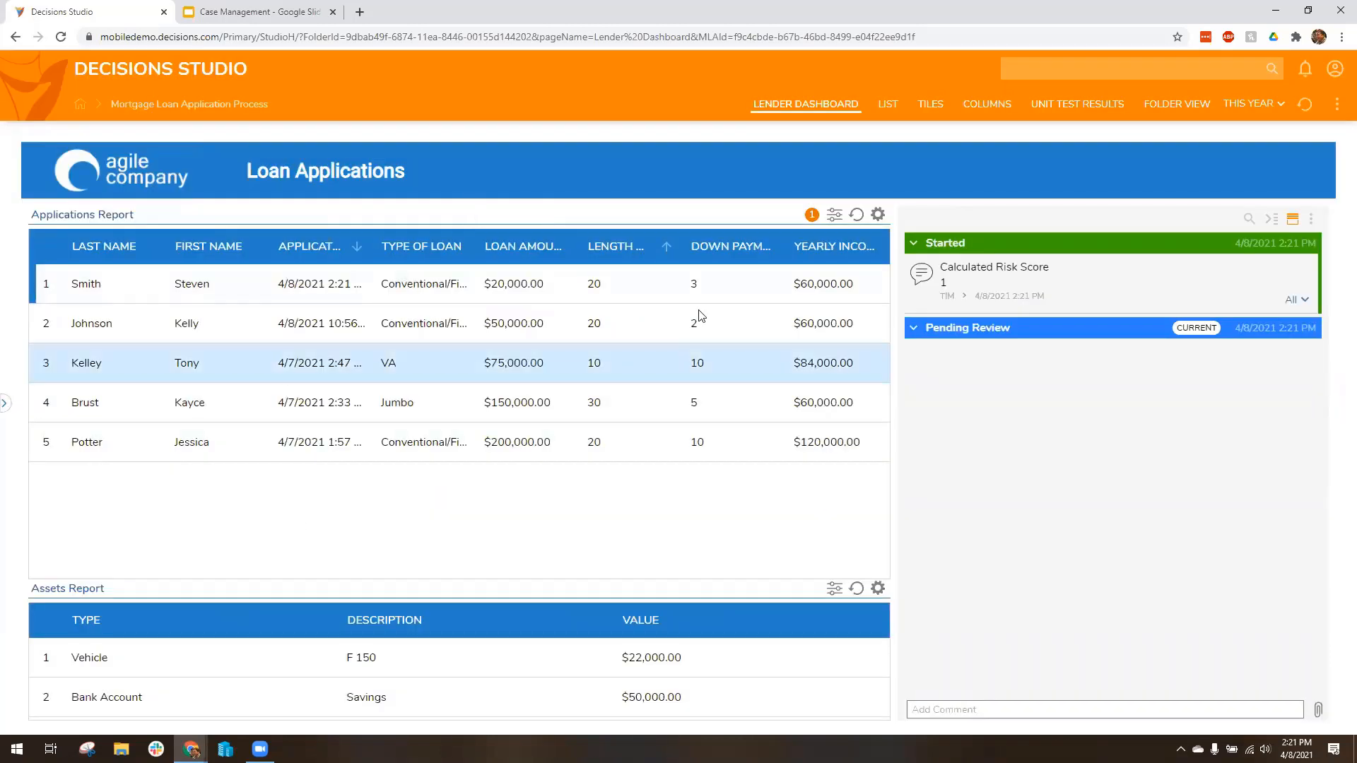
click(651, 290)
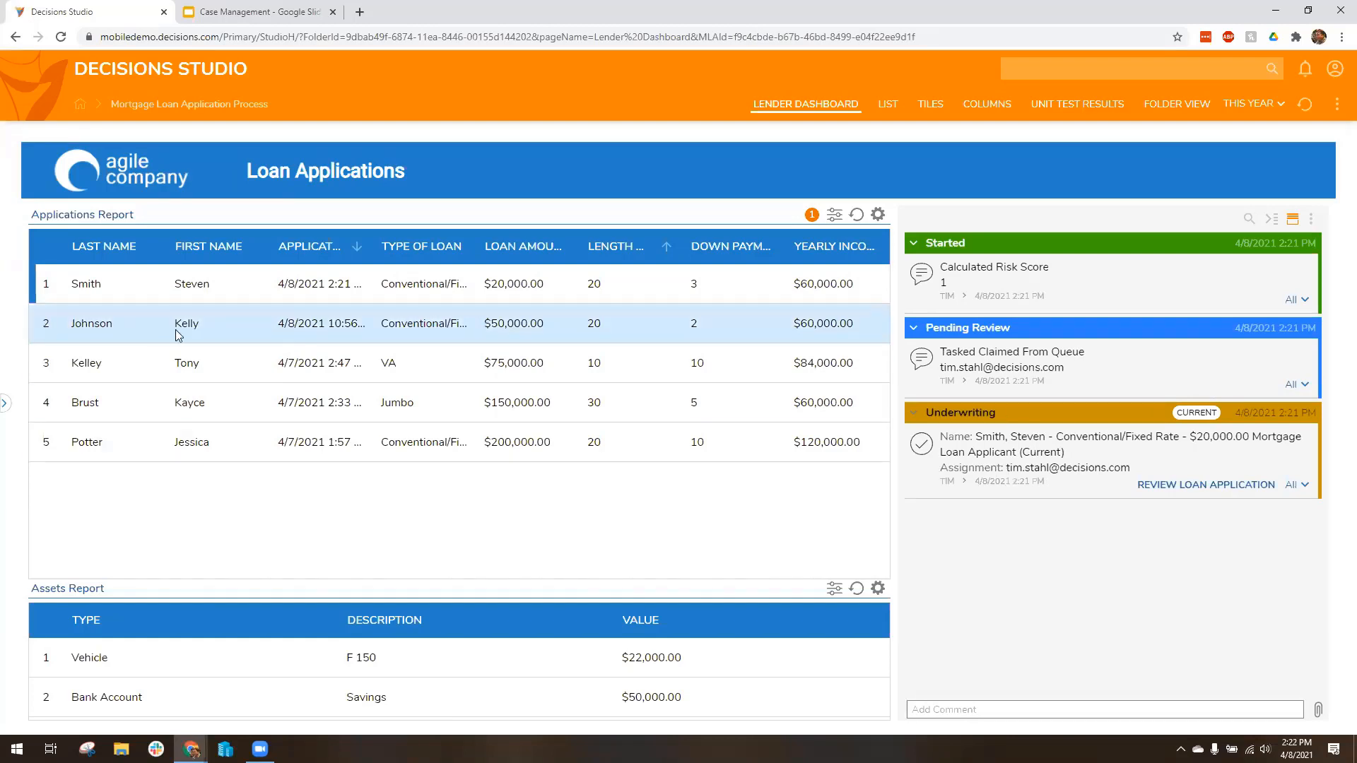
Step: Review the $20,000 loan application through to its loan details and approve it
right_click(325, 285)
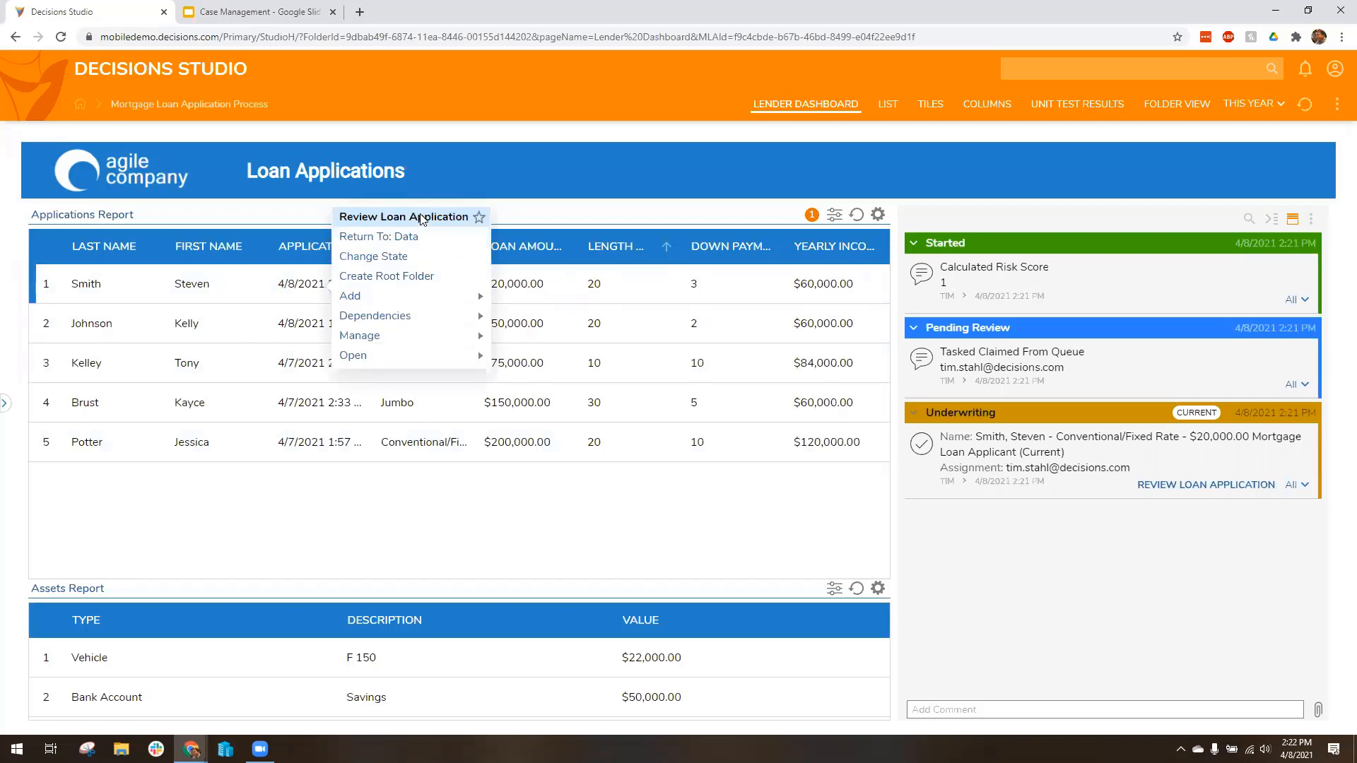
click(381, 222)
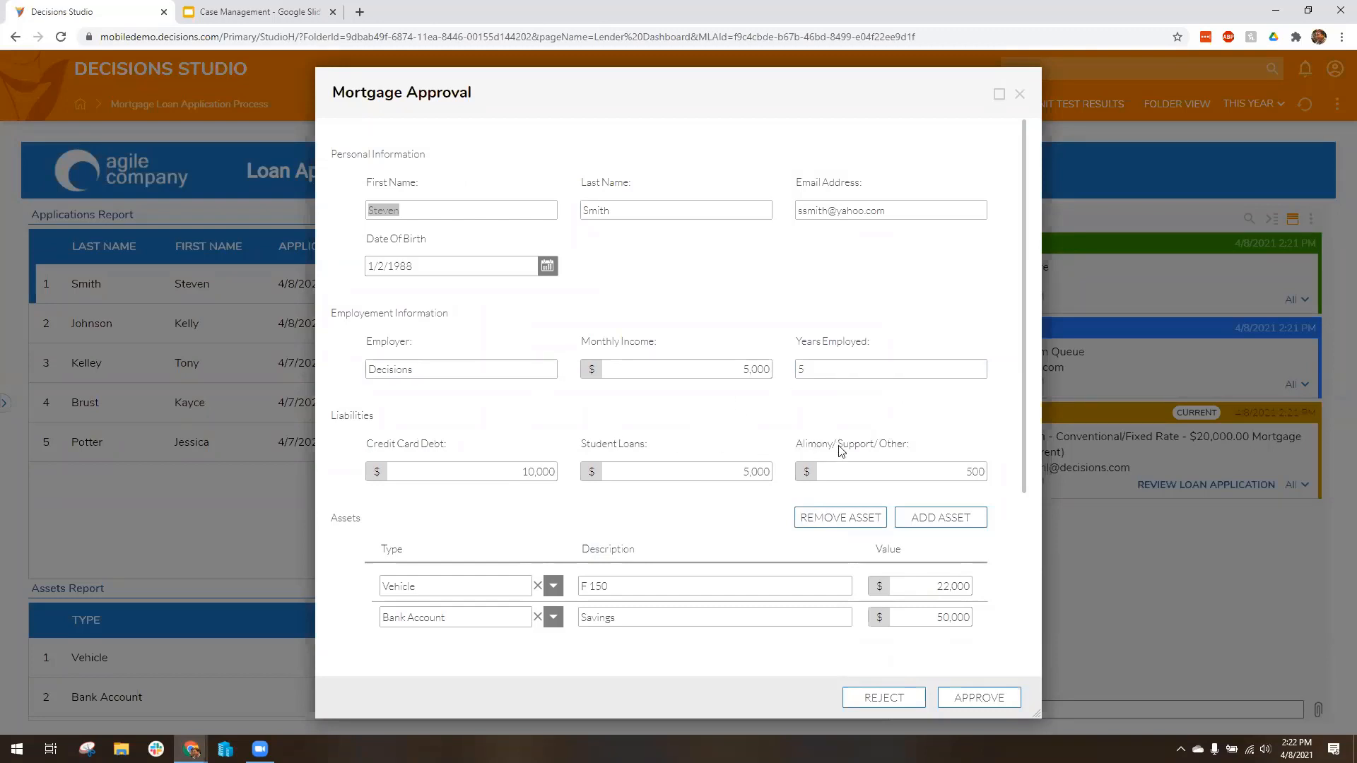
scroll(845, 449, down, 4)
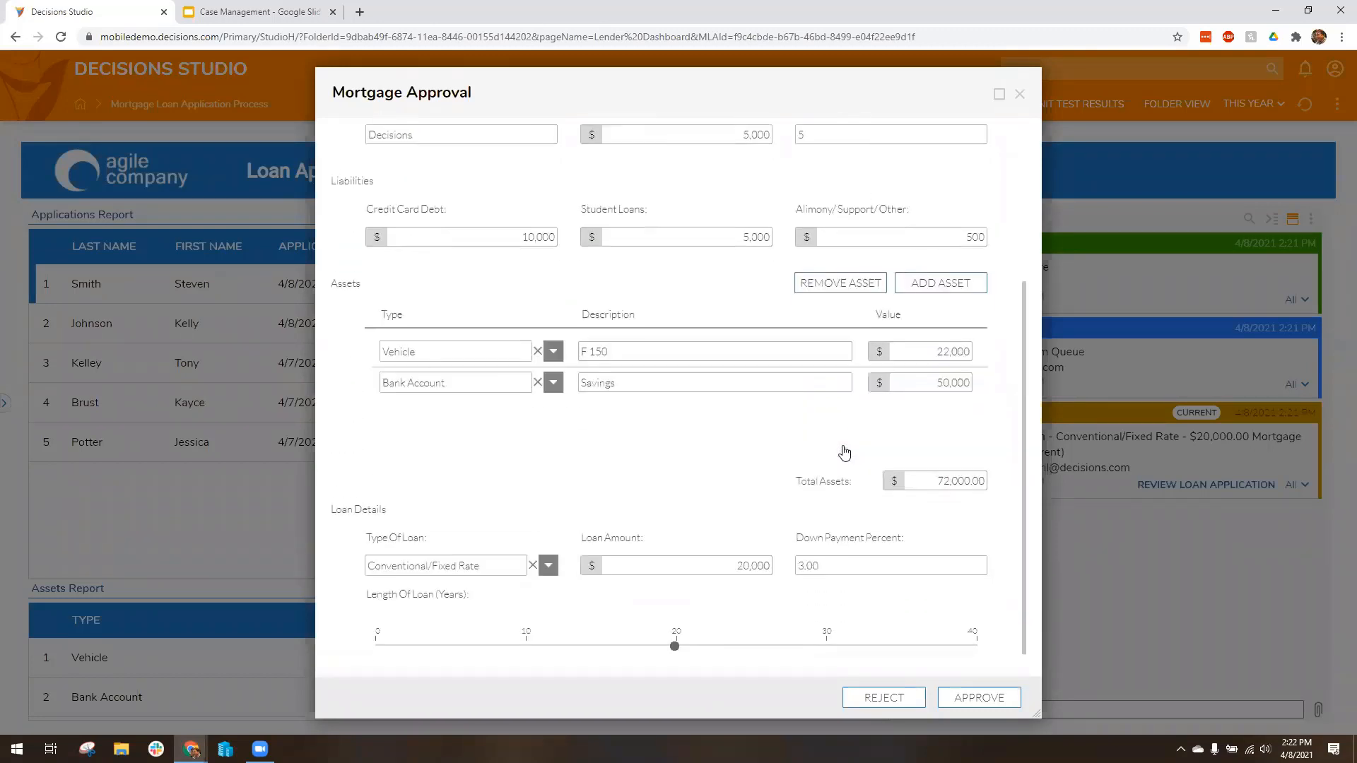
click(1002, 699)
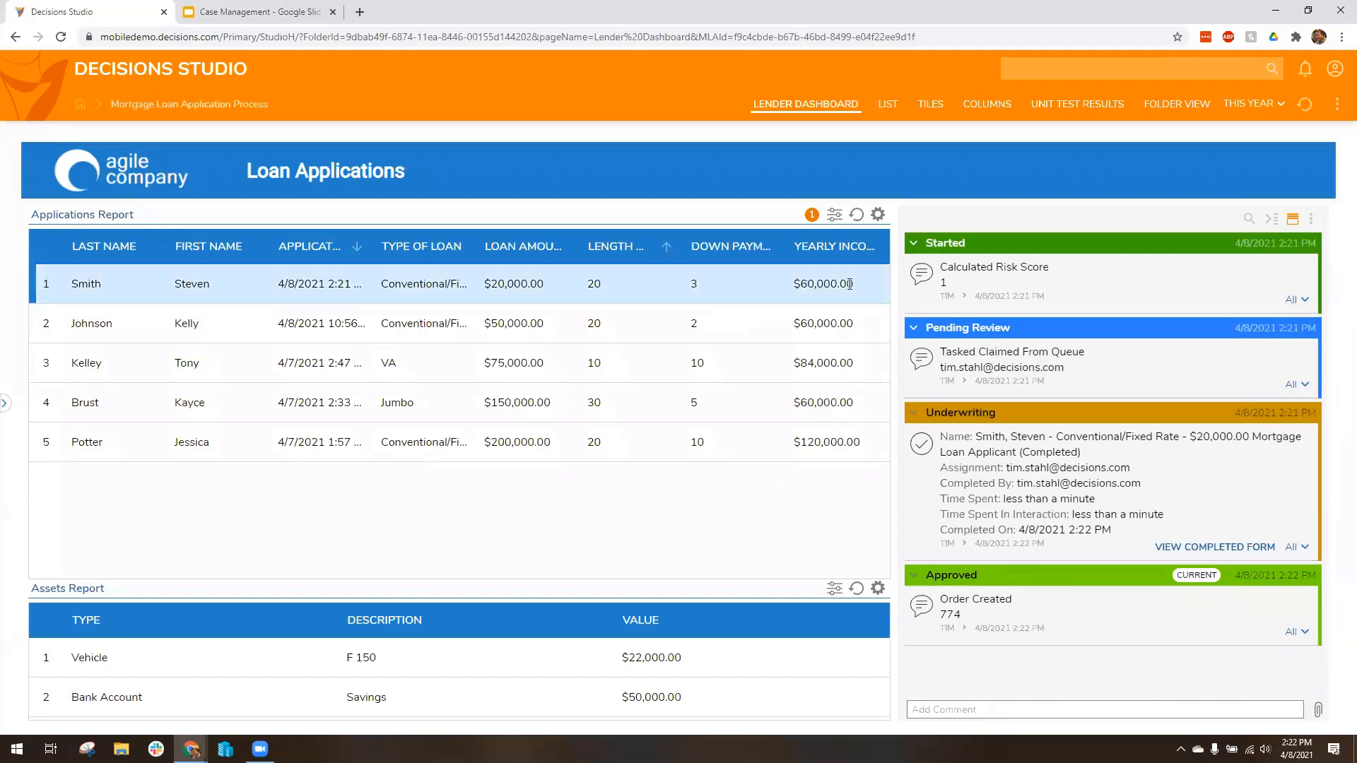
Step: Refresh the Applications Report and close on the approved $20,000 loan
click(857, 215)
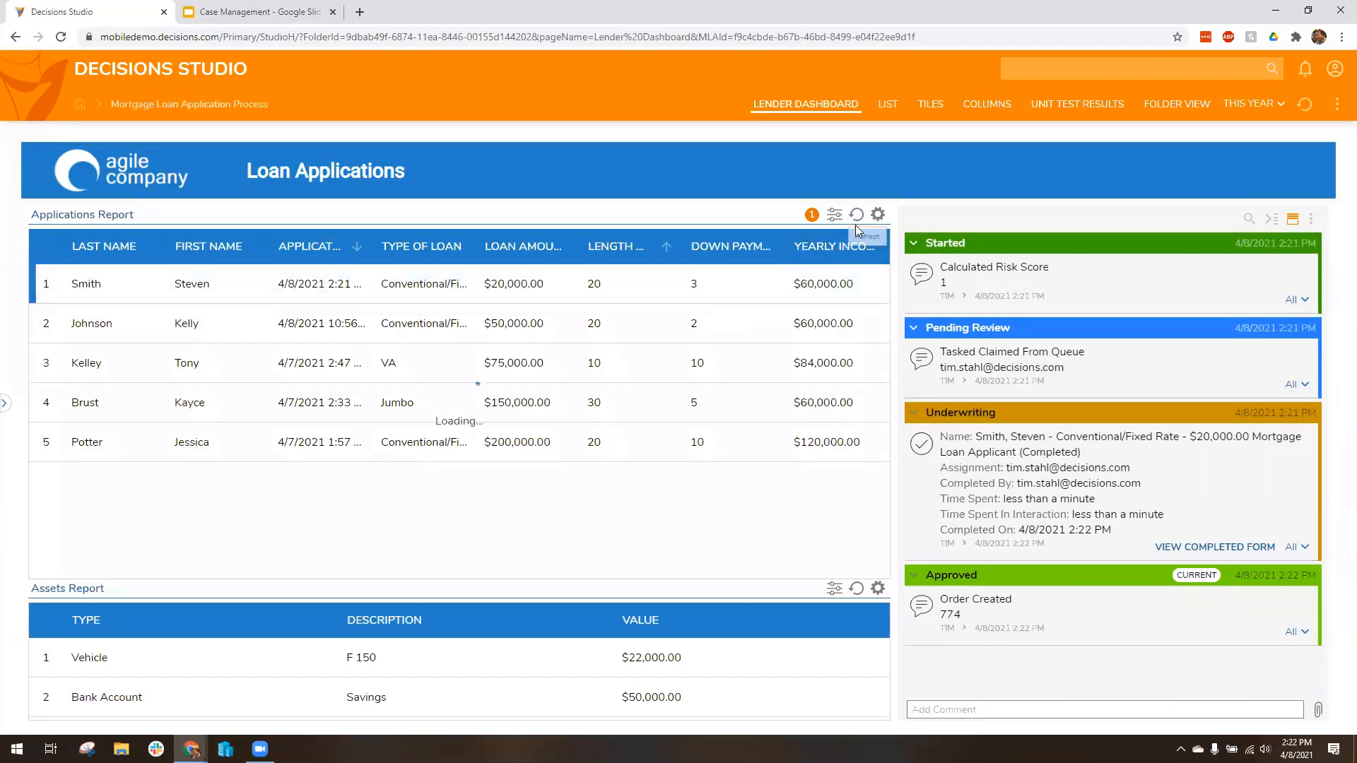
right_click(676, 303)
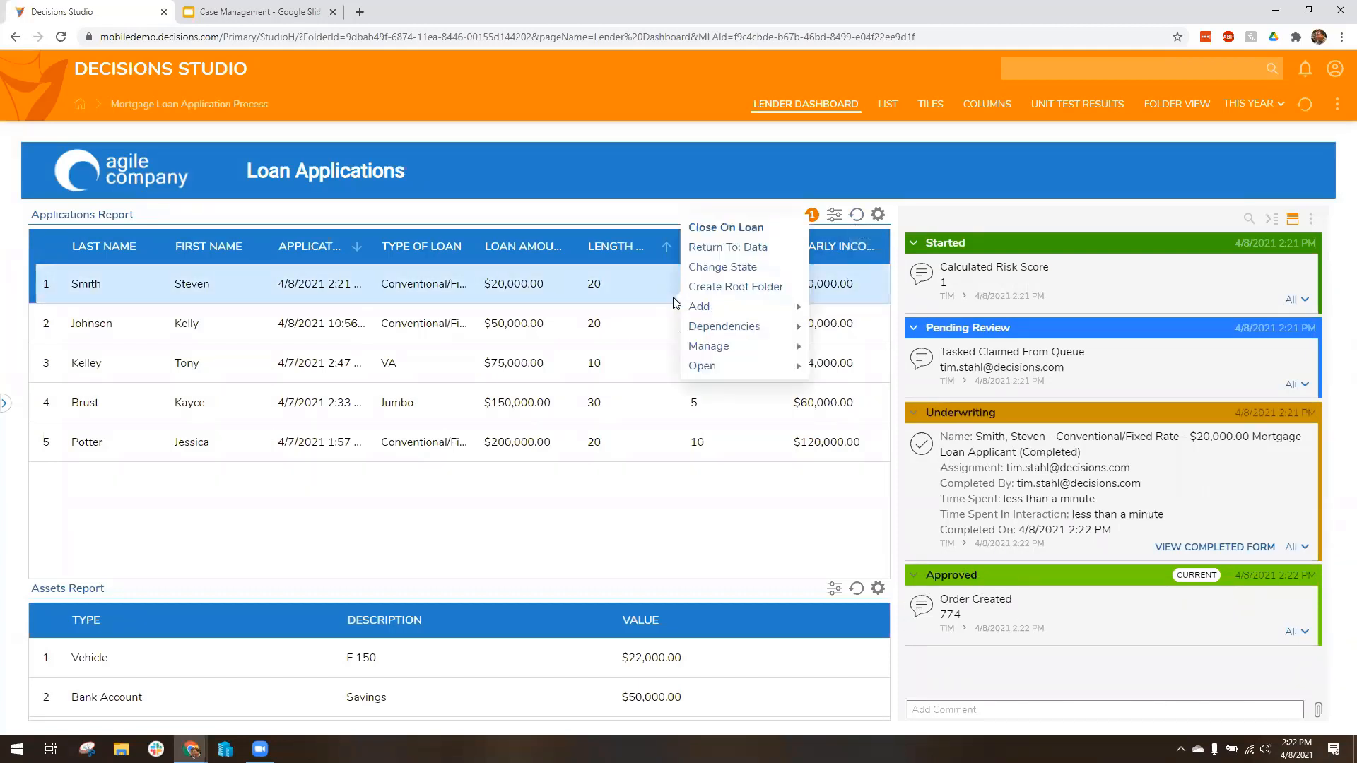
click(726, 229)
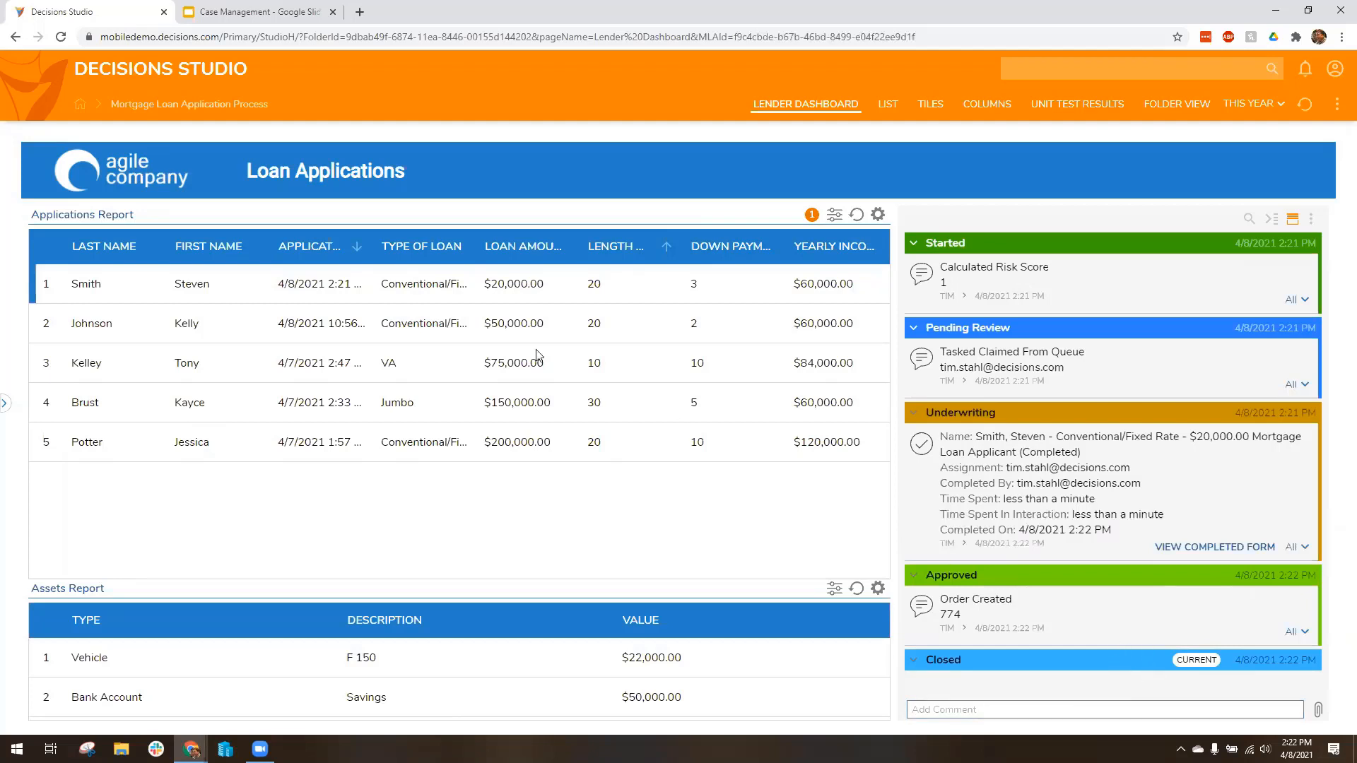
Step: Open the JPMortgageApplication configuration from the Mortgage Loan Application Process data structures, and collapse the folder tree
click(6, 404)
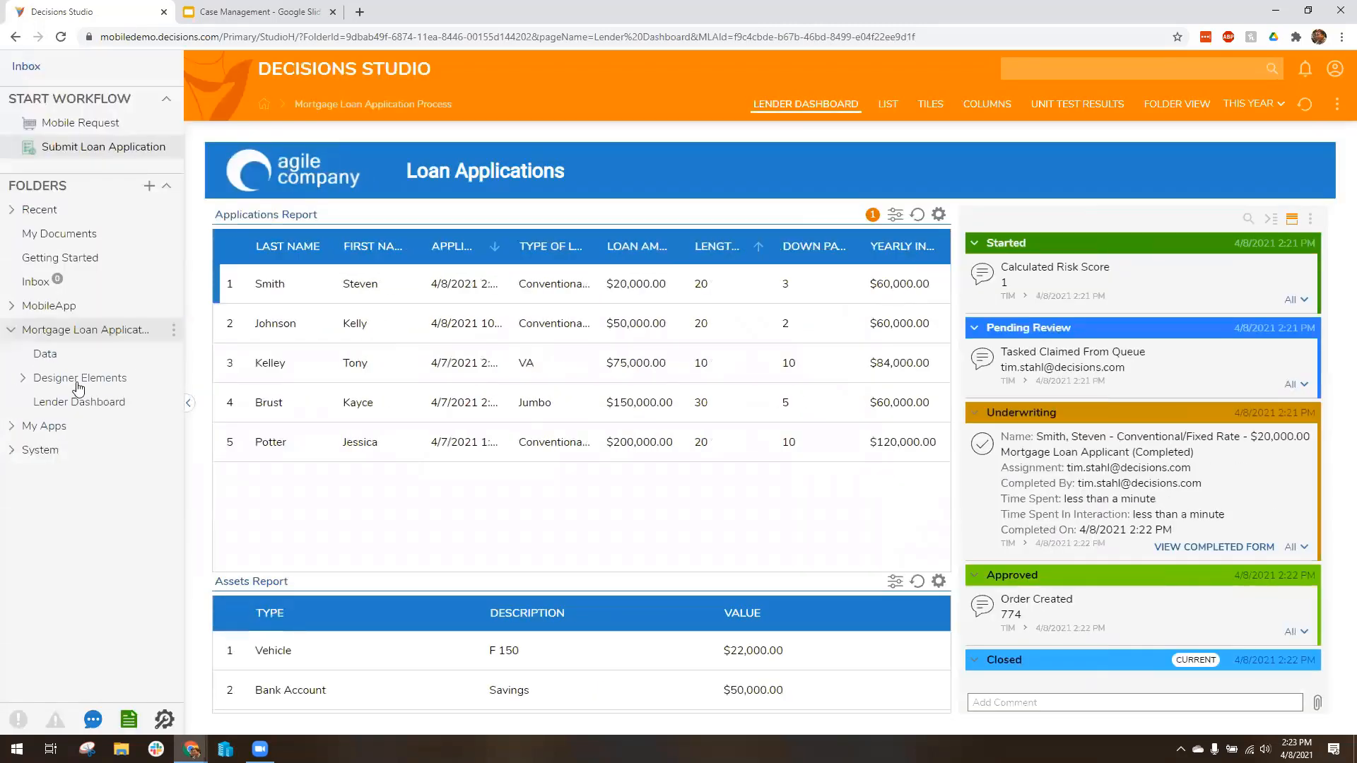
click(22, 381)
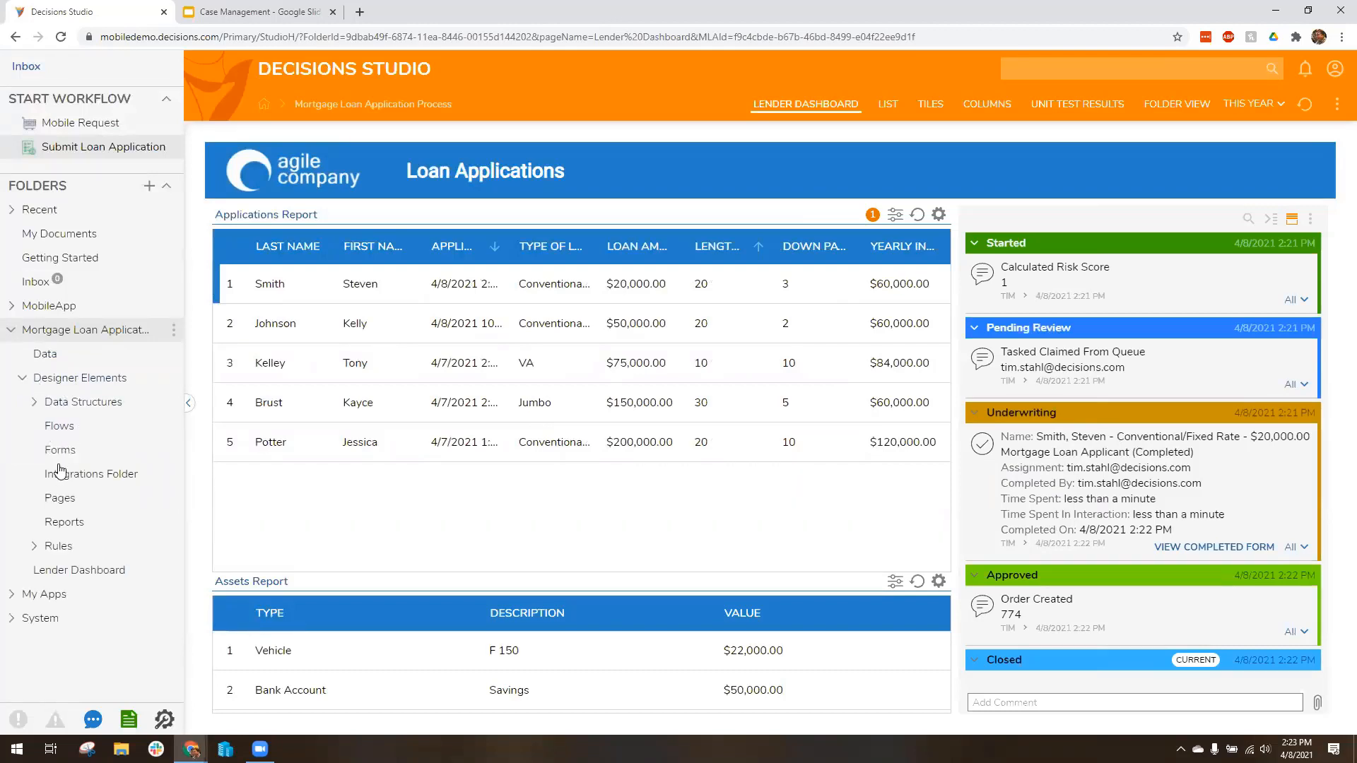
click(37, 402)
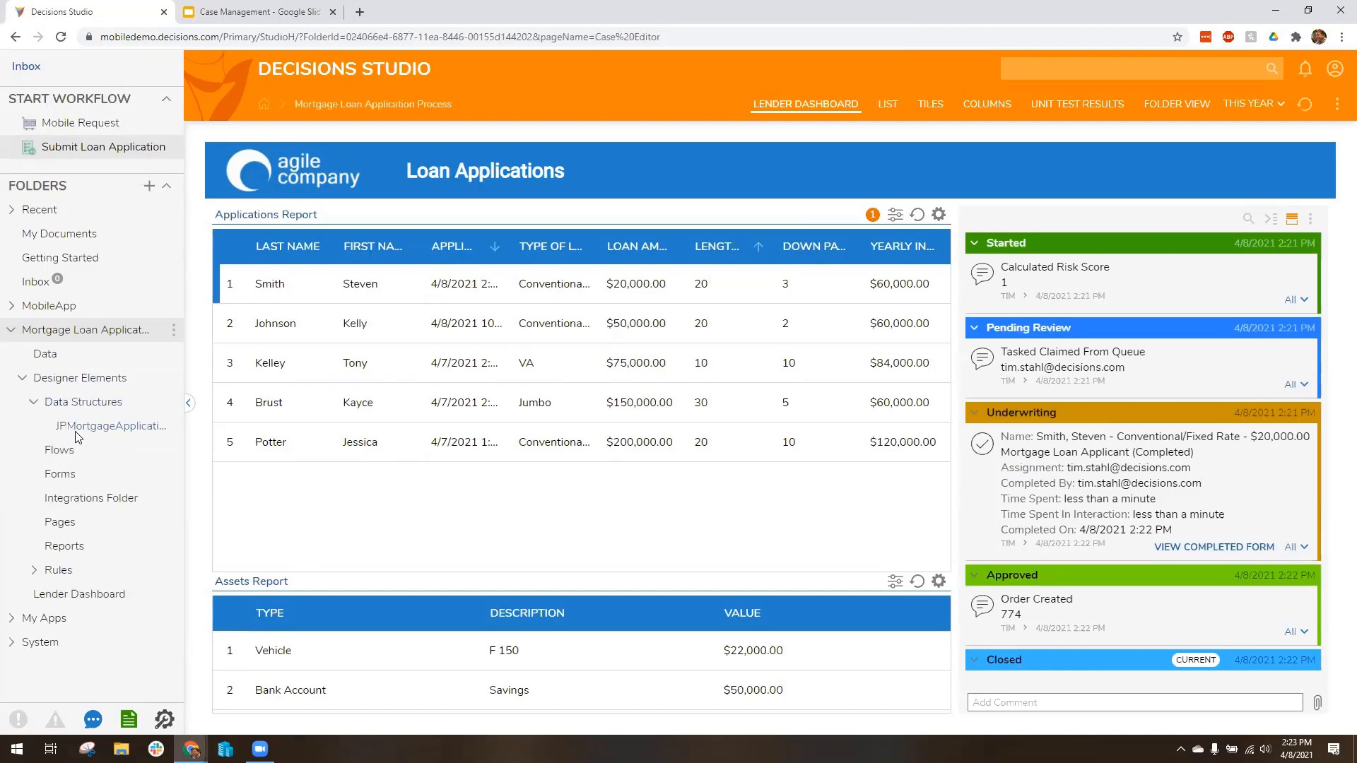
click(75, 427)
click(187, 404)
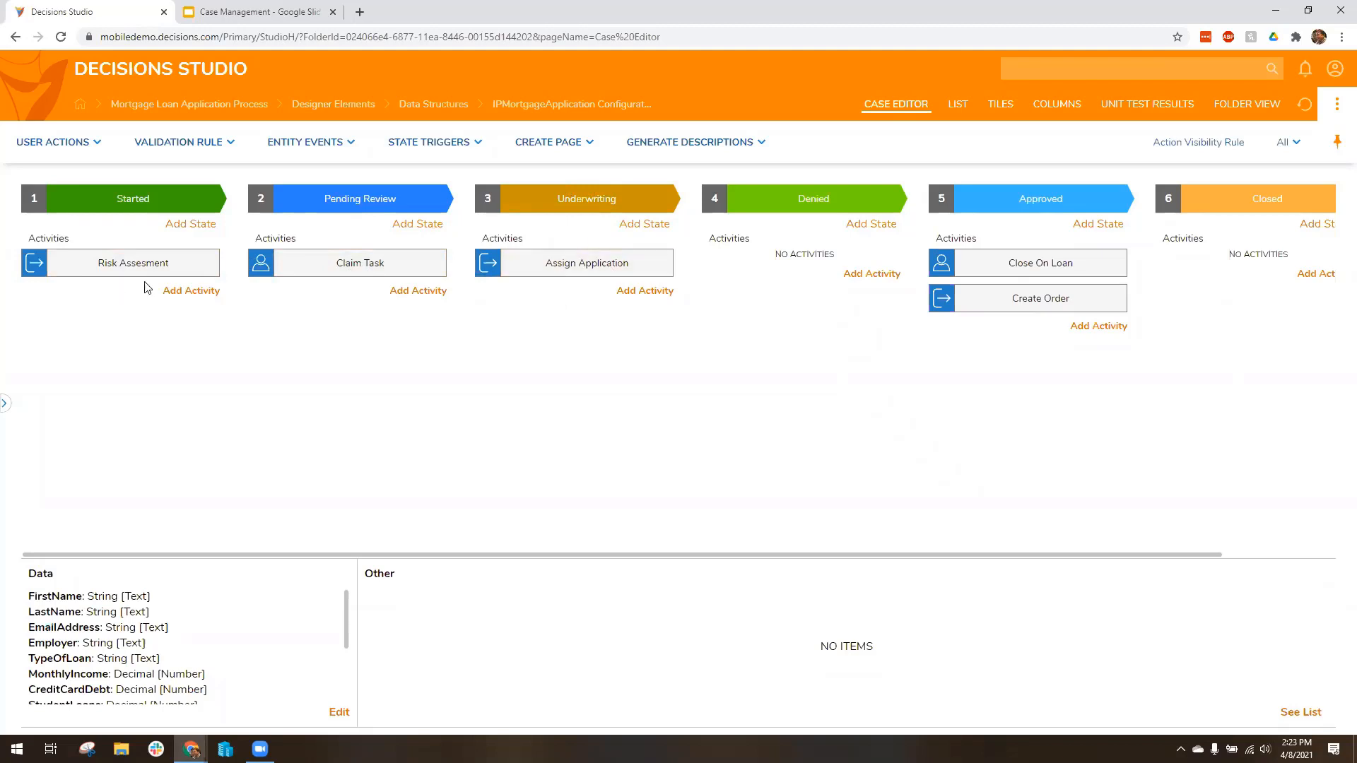
Step: Examine the Claim Task activity's flow in the Pending Review state and close it
click(351, 263)
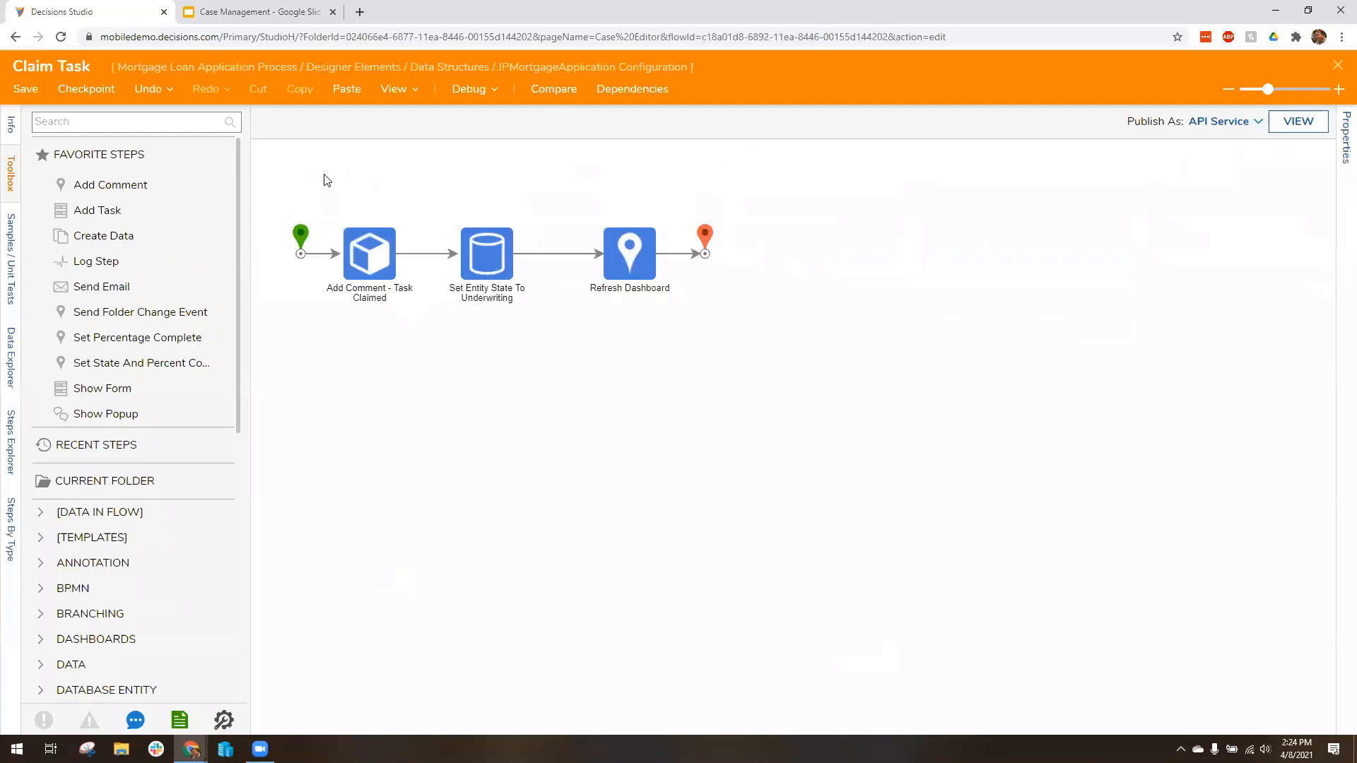
drag(290, 181, 849, 377)
click(446, 391)
click(1338, 67)
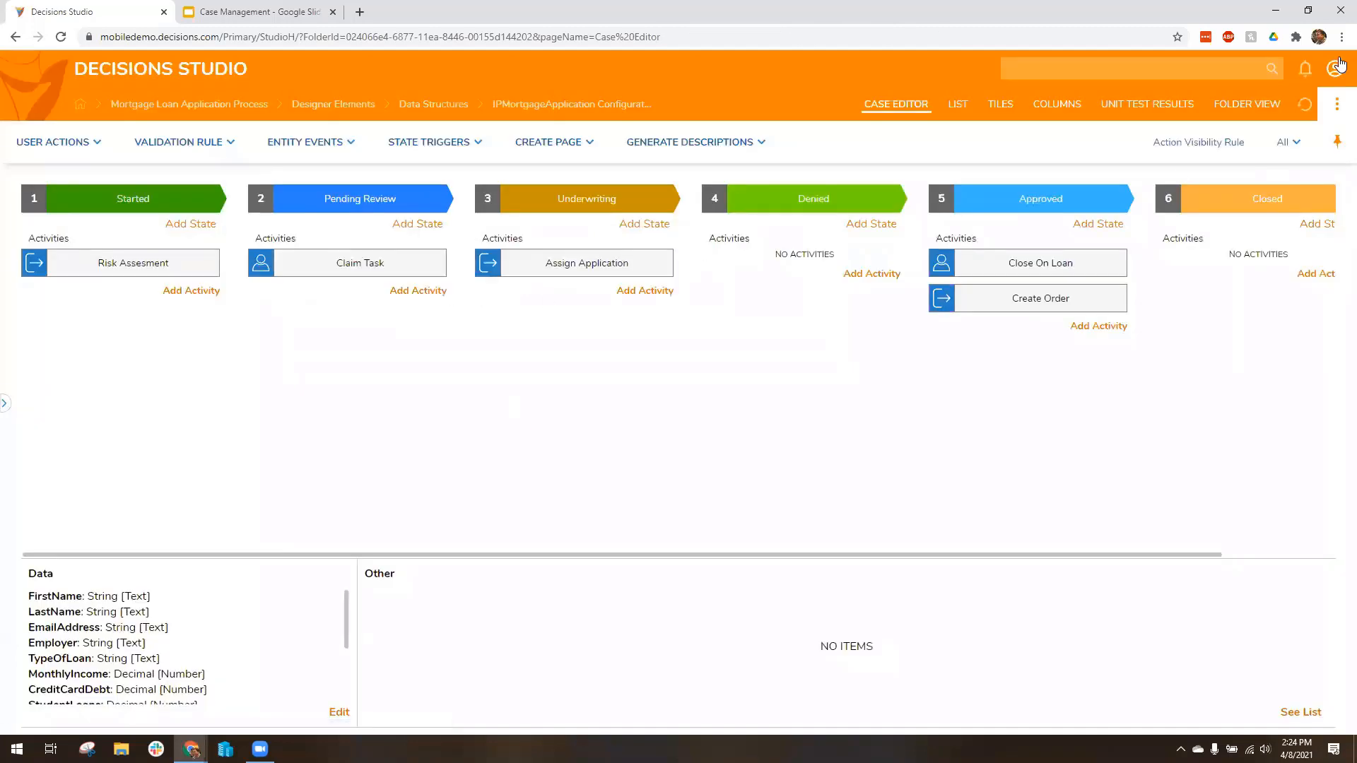
Step: Open the Started state's Risk Assesment flow and the rule set used by its Run Risk Assessment Rules step
click(117, 267)
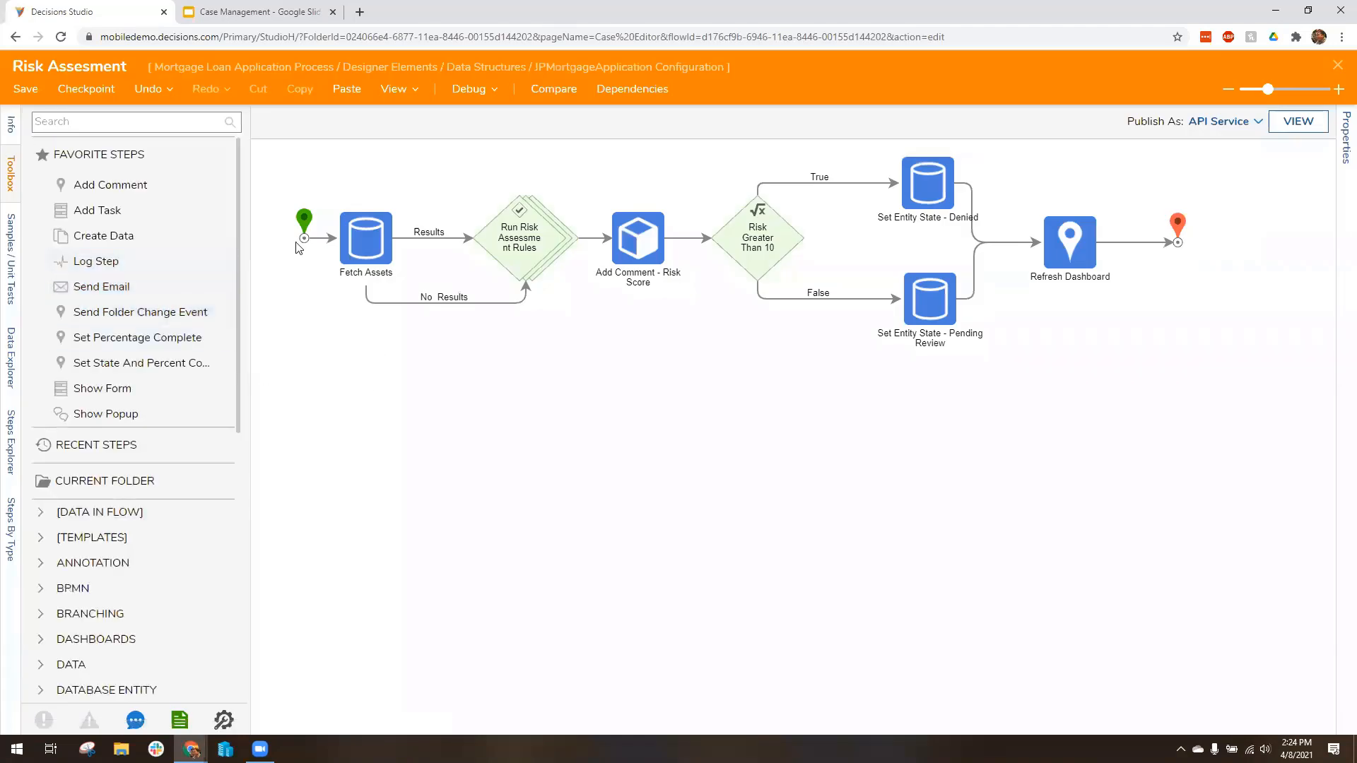
mouse_move(527, 296)
click(516, 239)
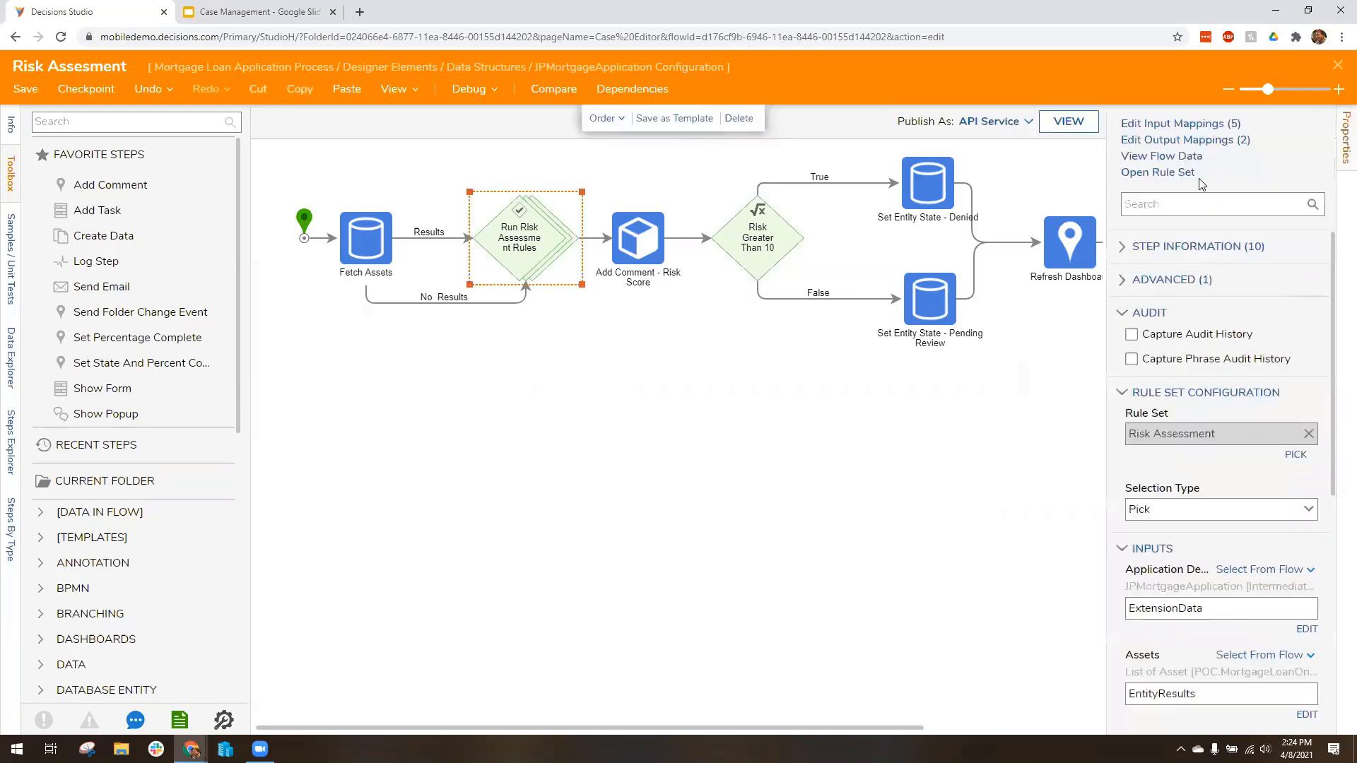
click(1180, 173)
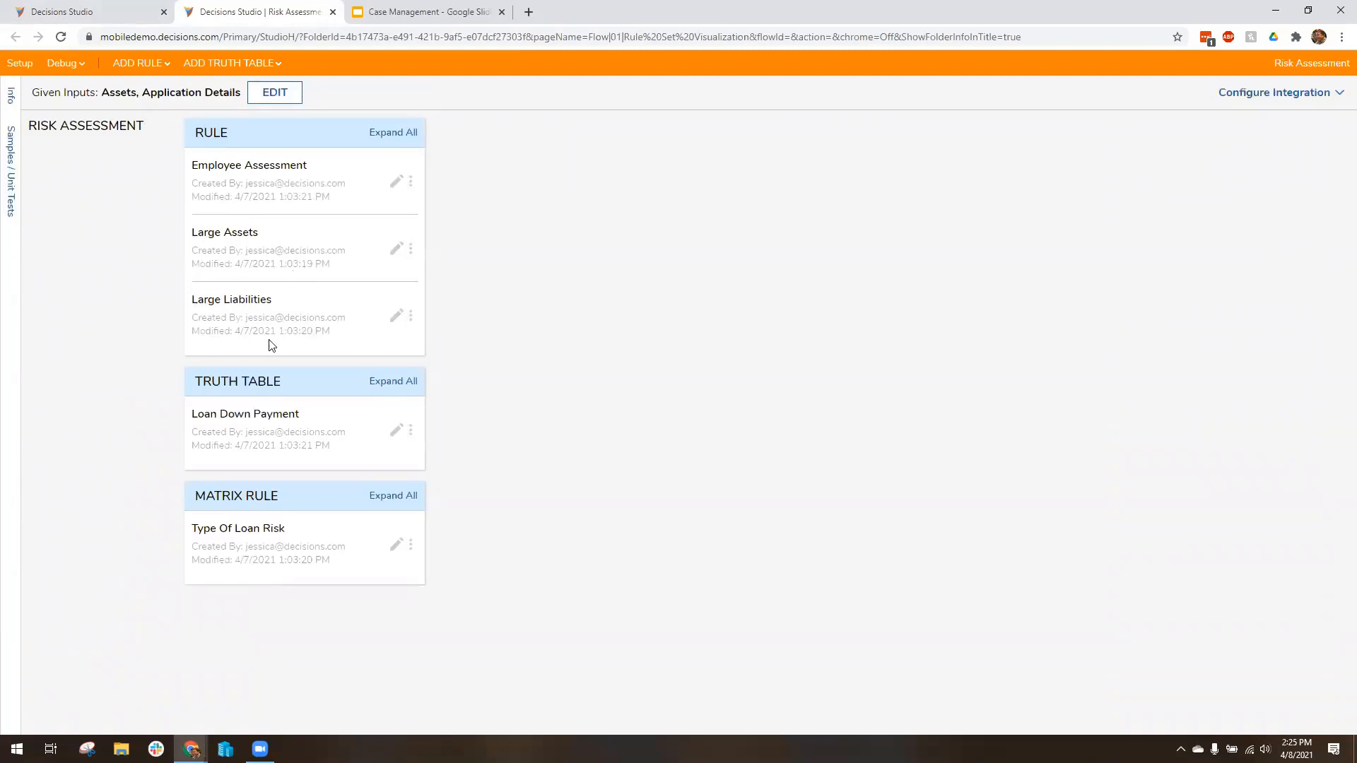
Step: Examine the Large Liabilities rule and the Type Of Loan Risk matrix, and return to the case editor
click(395, 316)
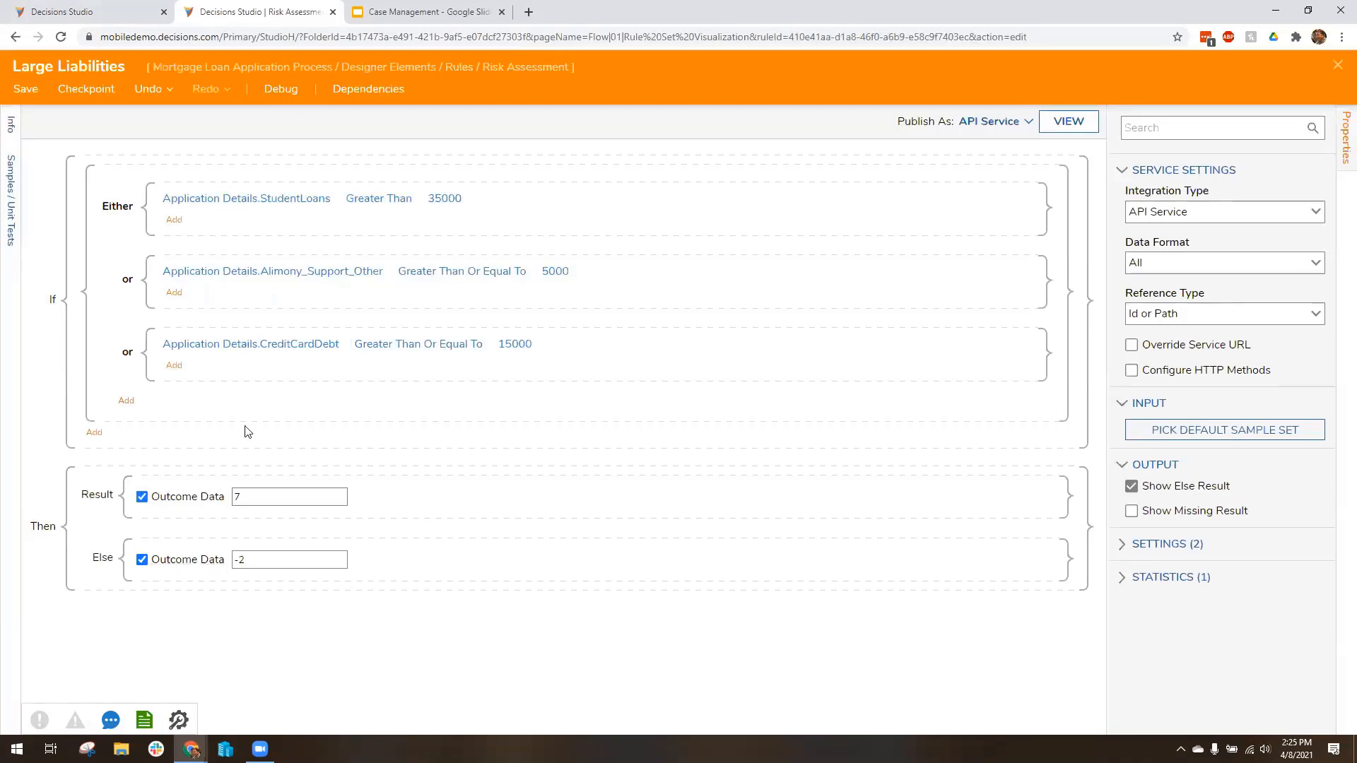
click(1337, 65)
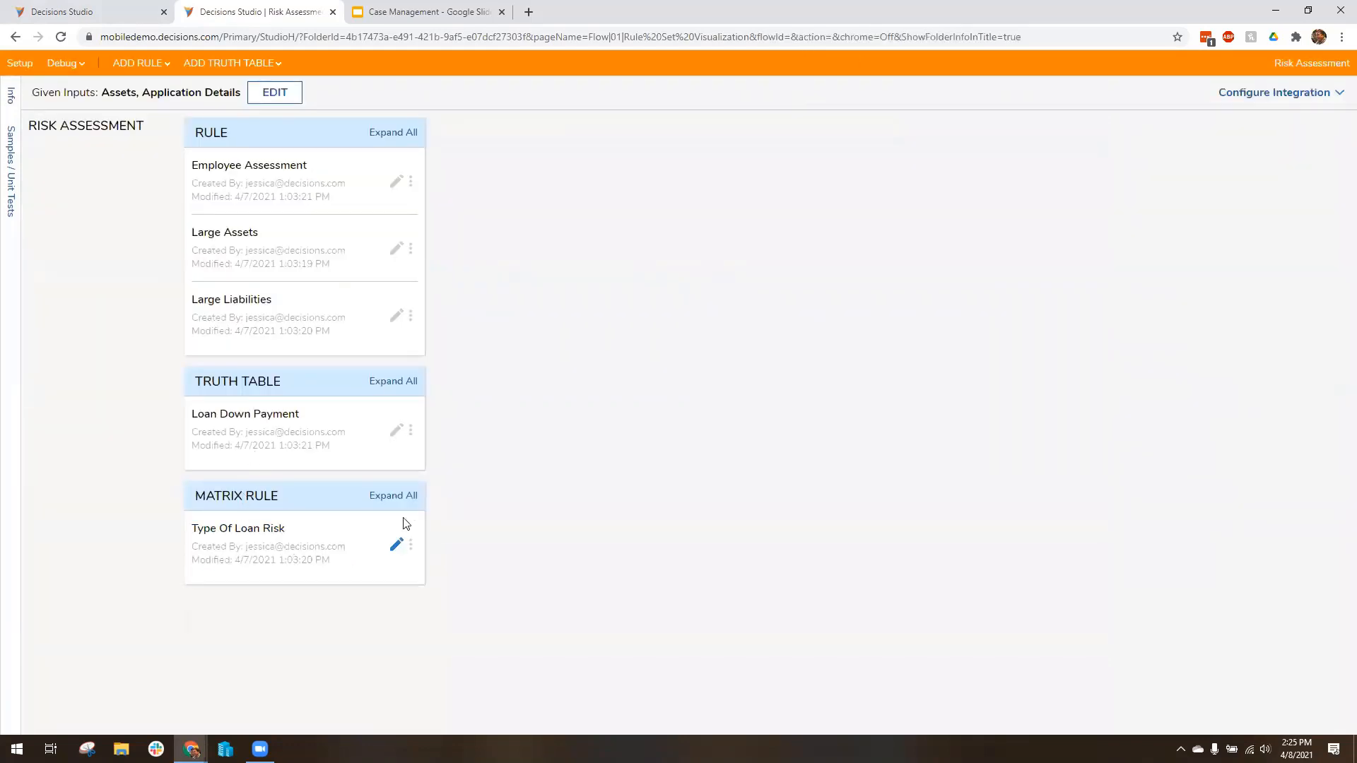
click(396, 545)
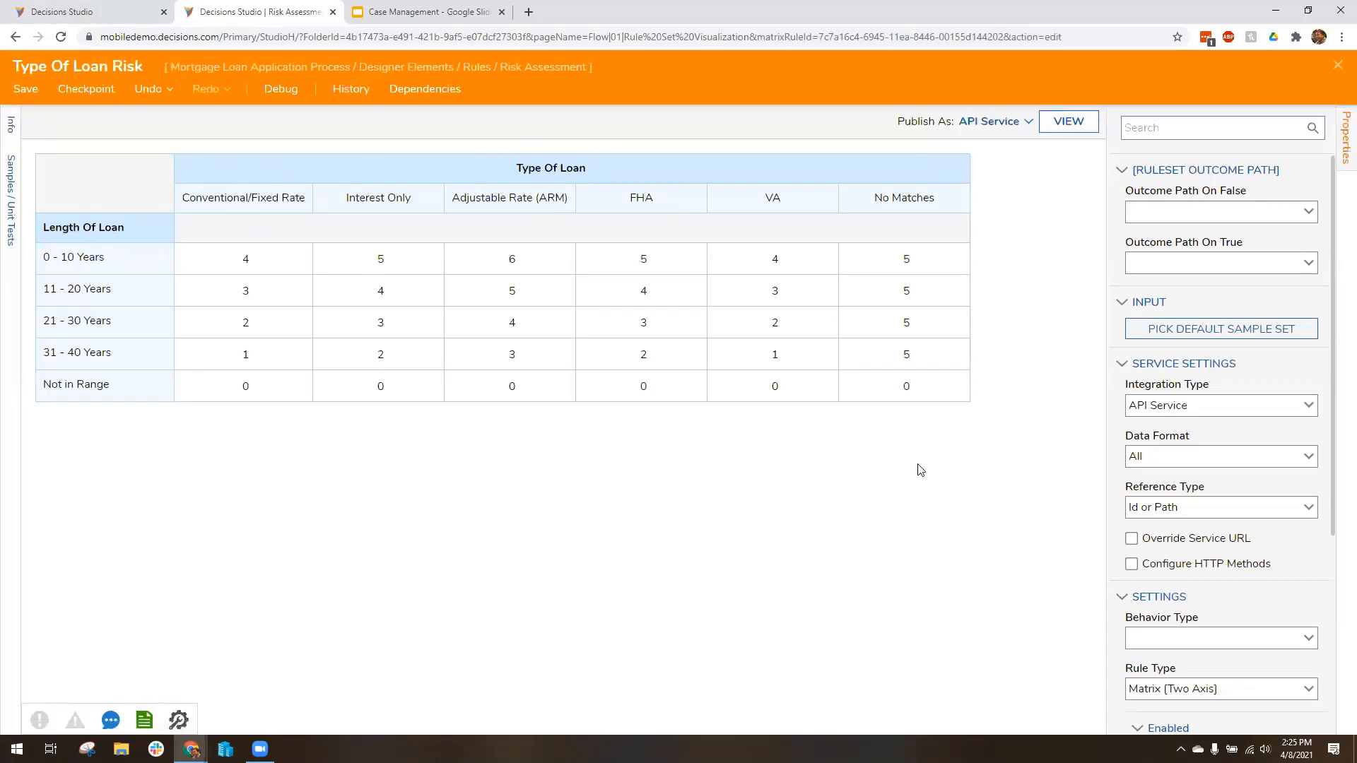
click(1338, 67)
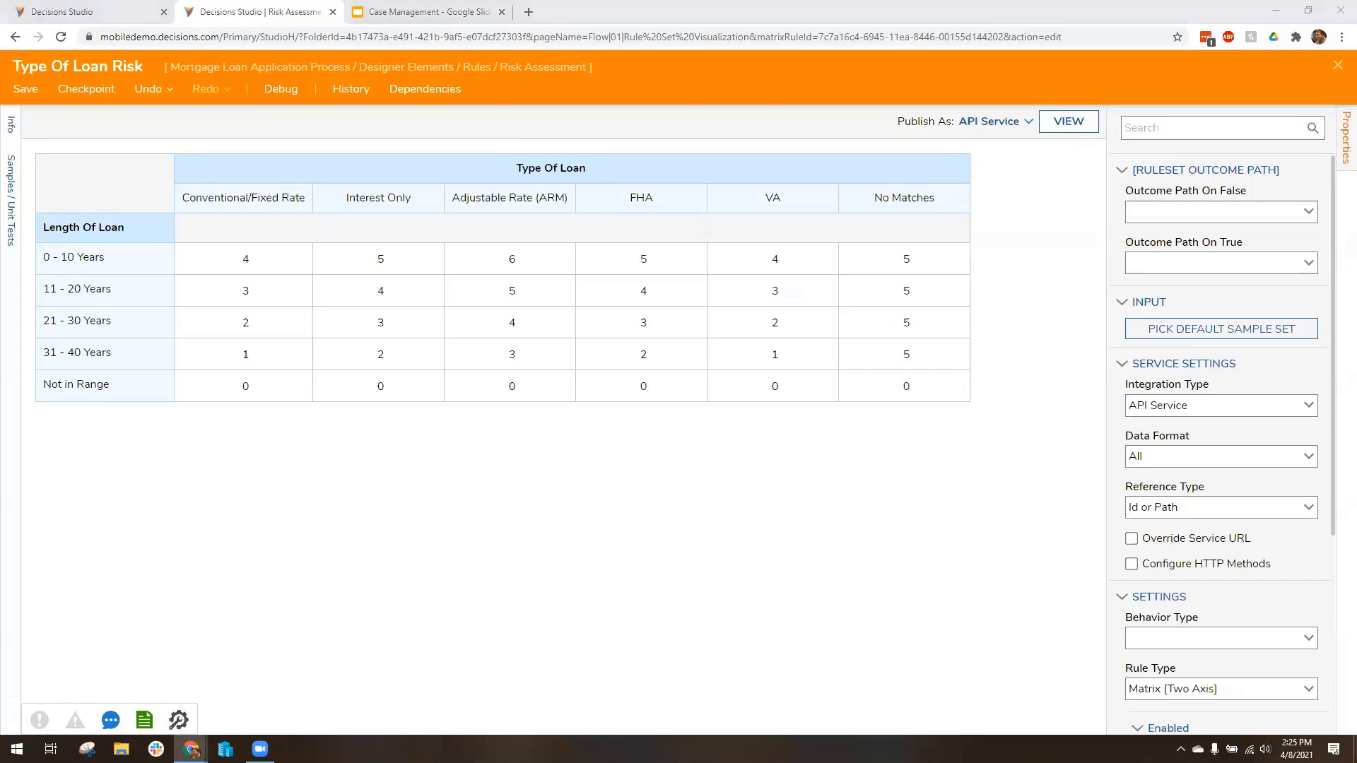
click(1337, 65)
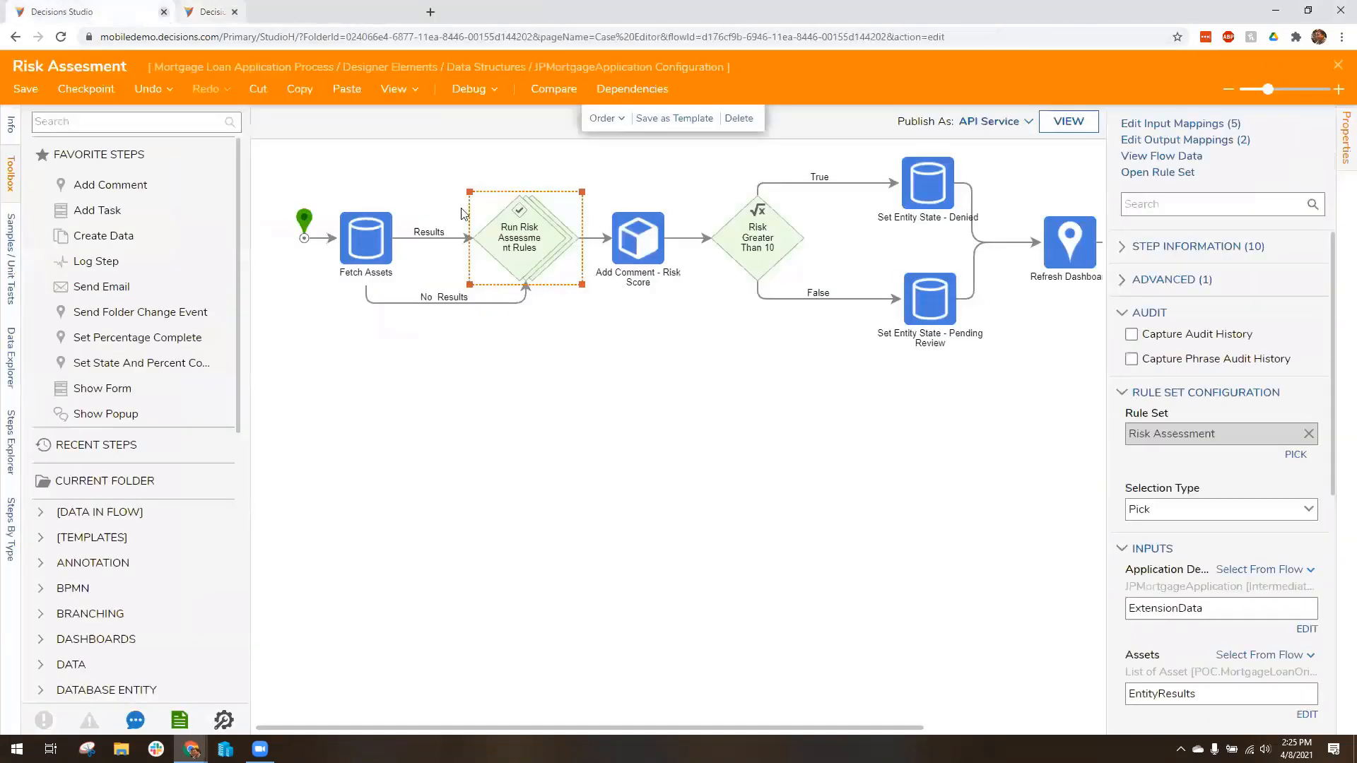
click(333, 12)
click(1337, 68)
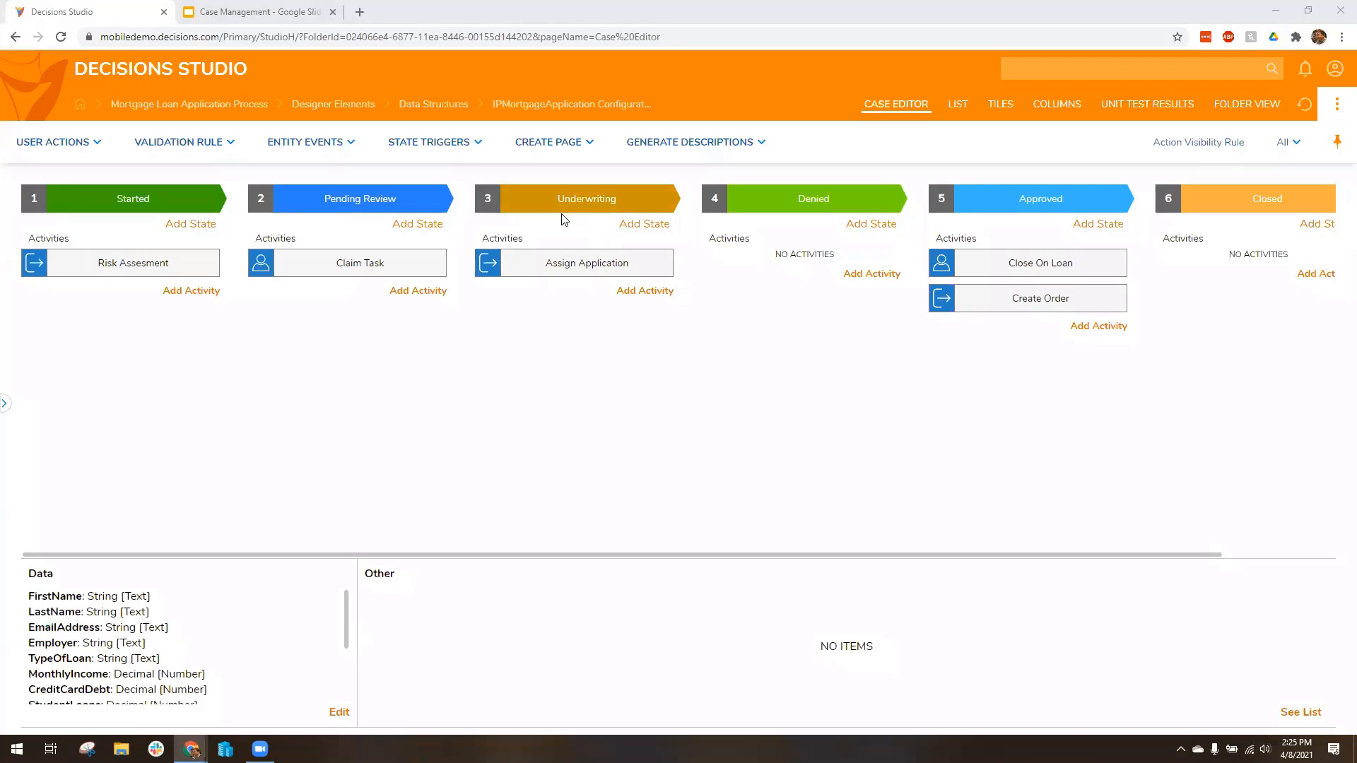
Step: Create a user action named Return for Review in the Underwriting state and move its flow's start step down the canvas
click(650, 291)
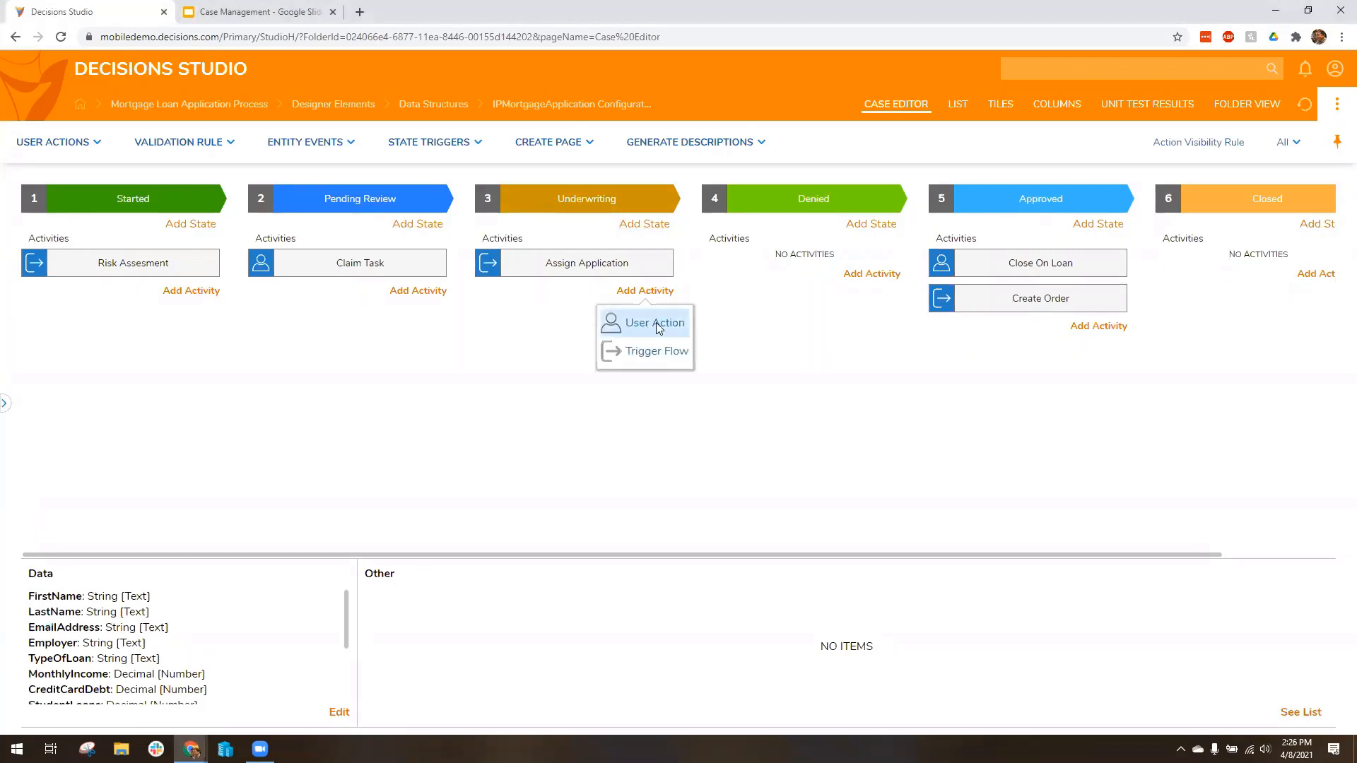
click(655, 323)
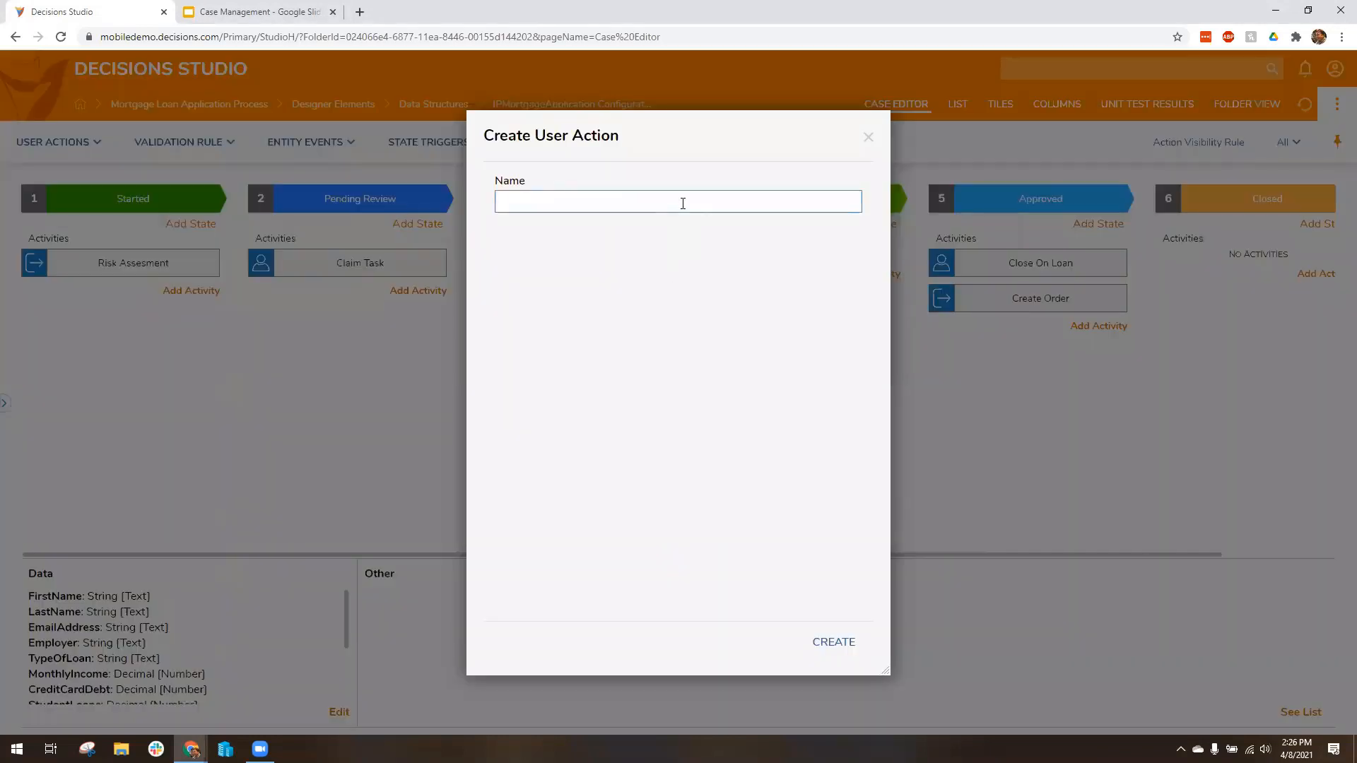
click(683, 203)
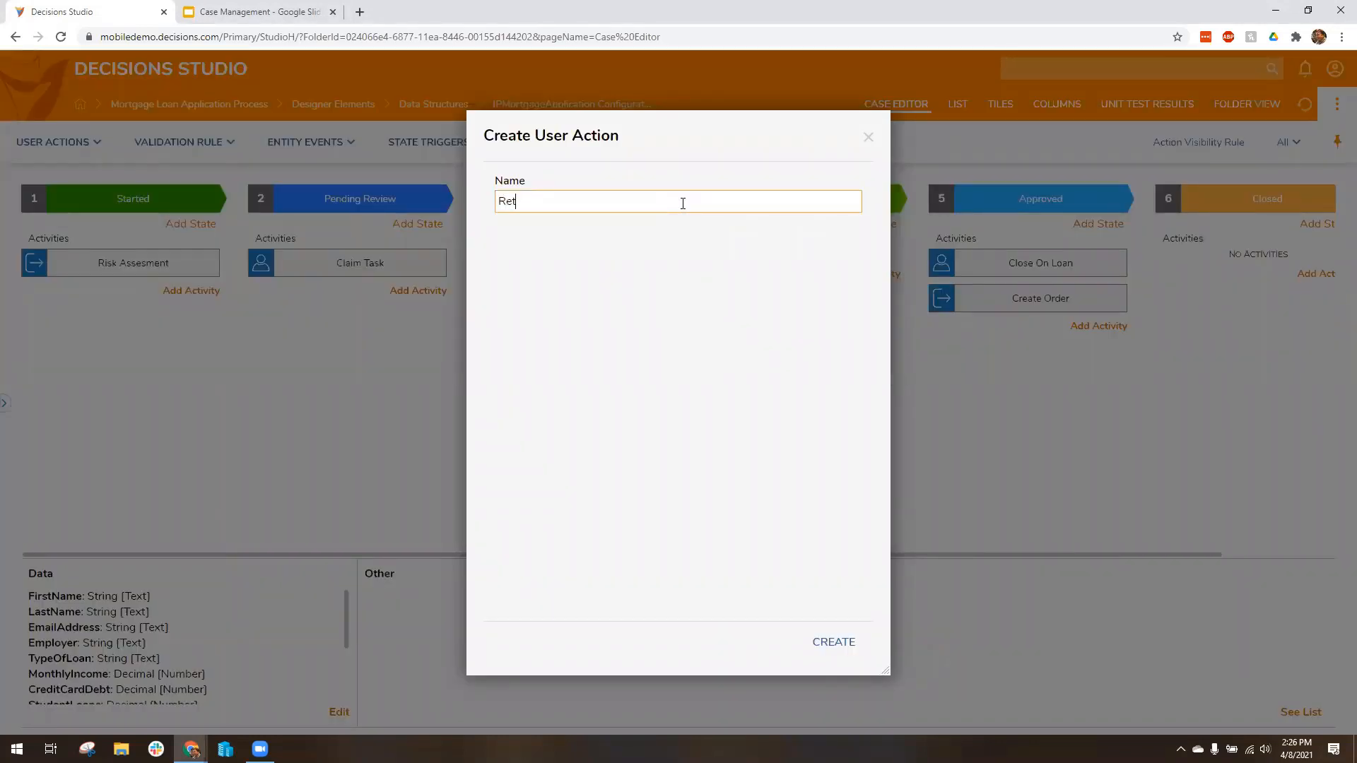
text(Return for Review)
click(835, 644)
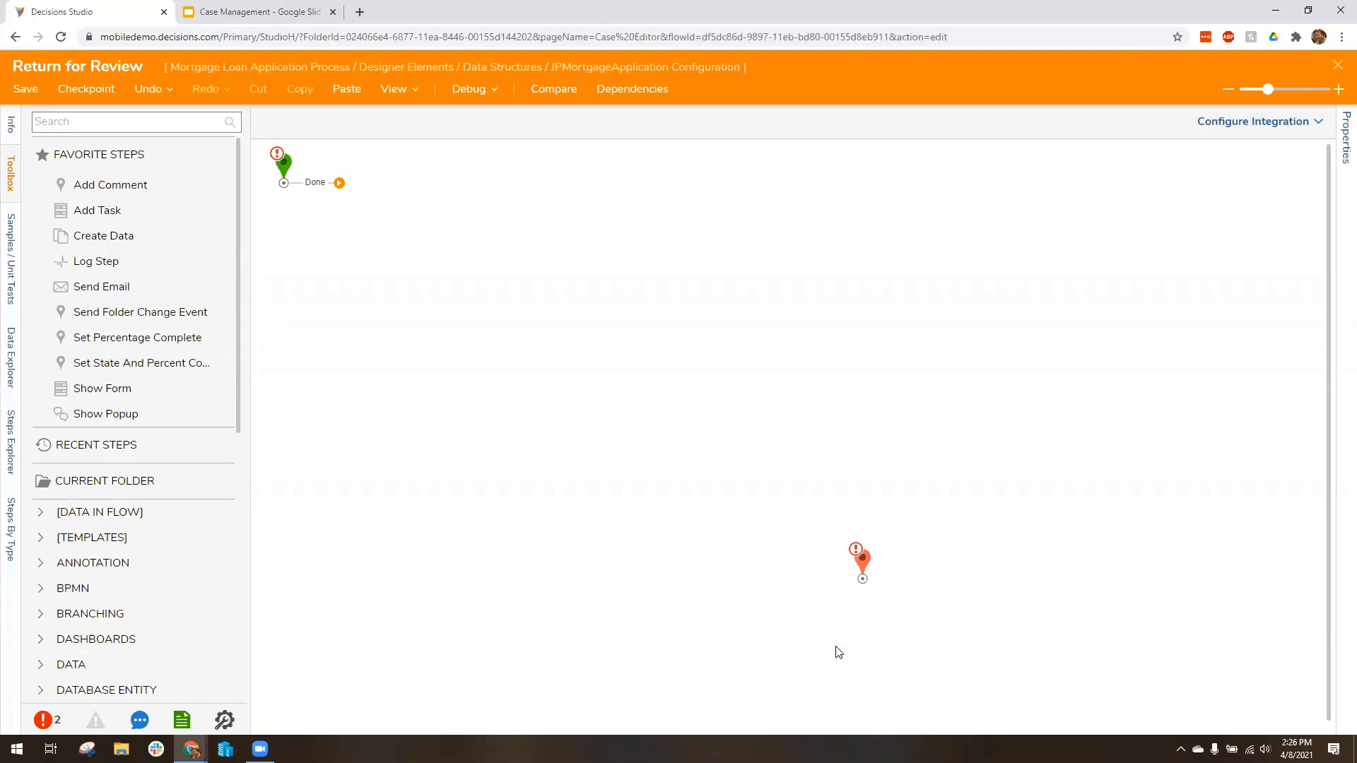
drag(283, 173, 286, 216)
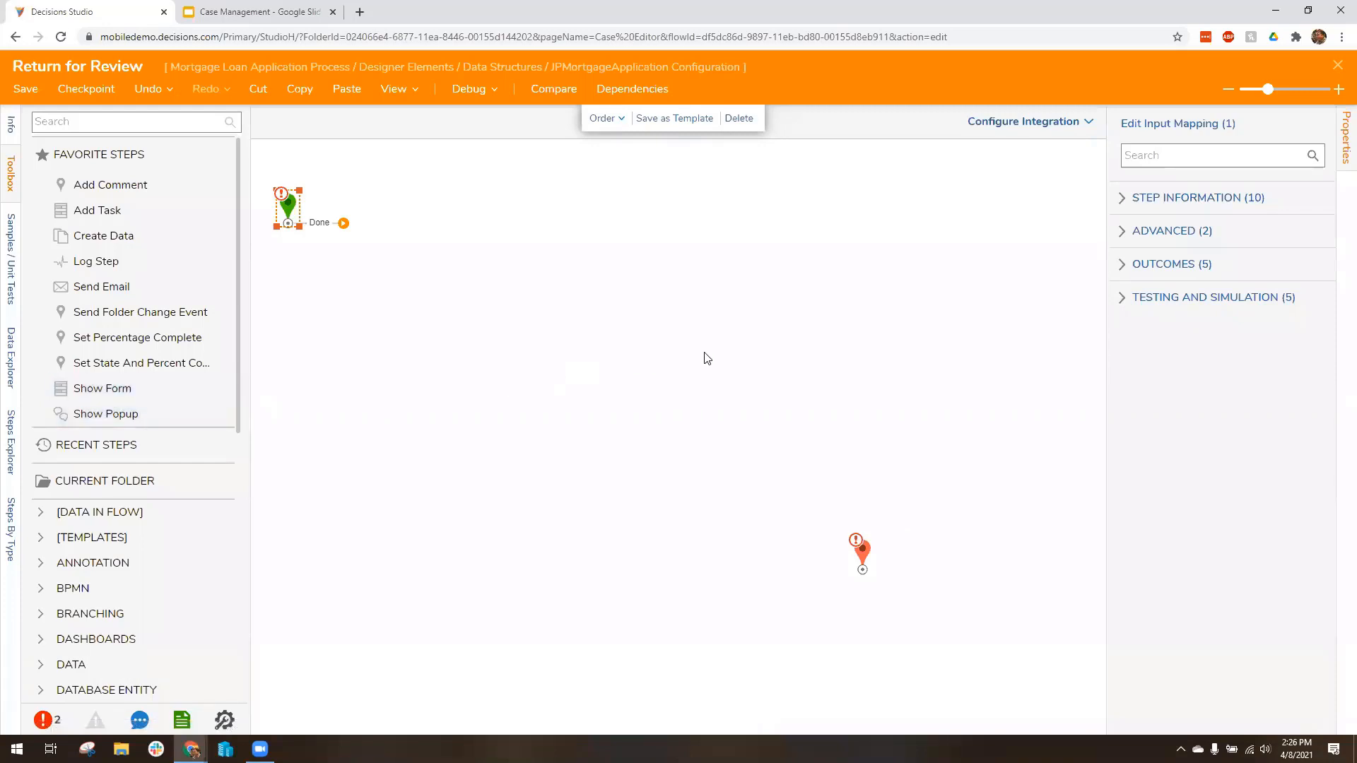
drag(290, 205, 296, 278)
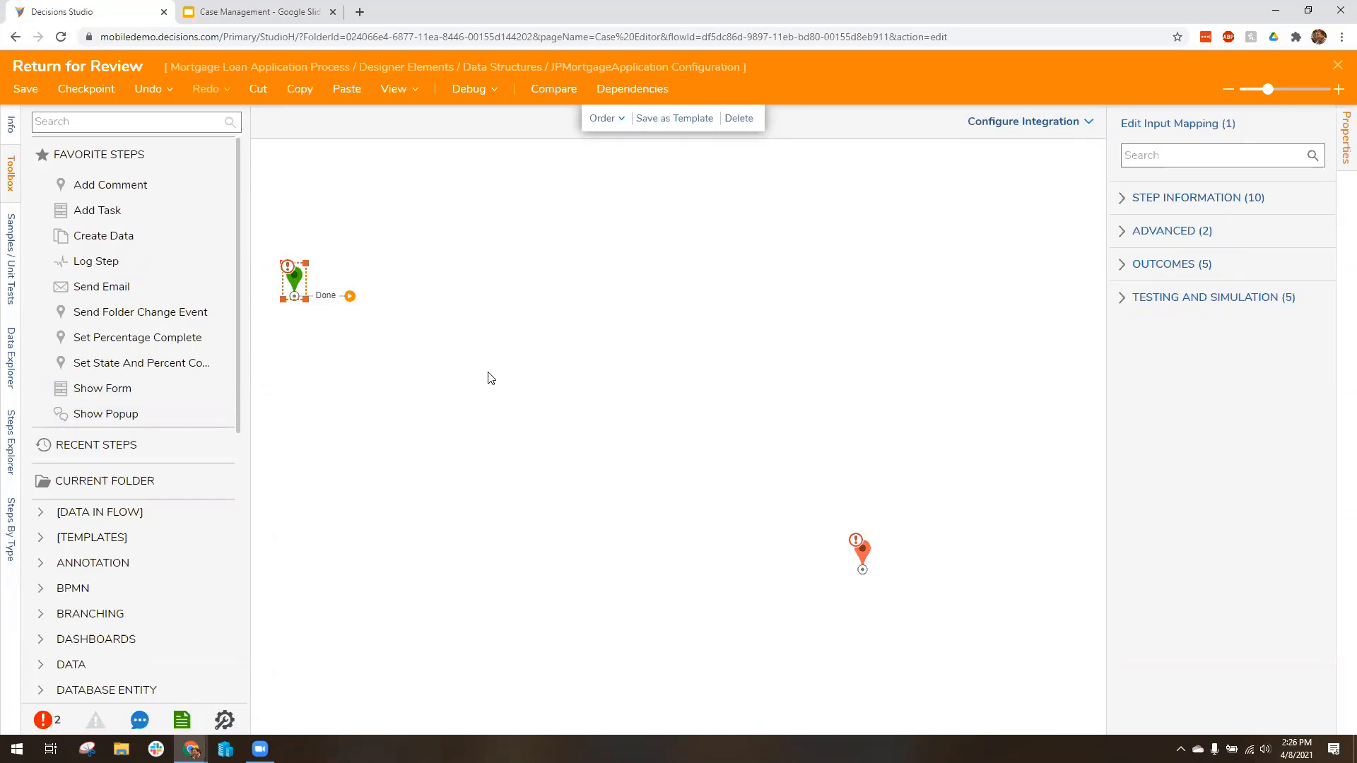
click(149, 126)
text(s)
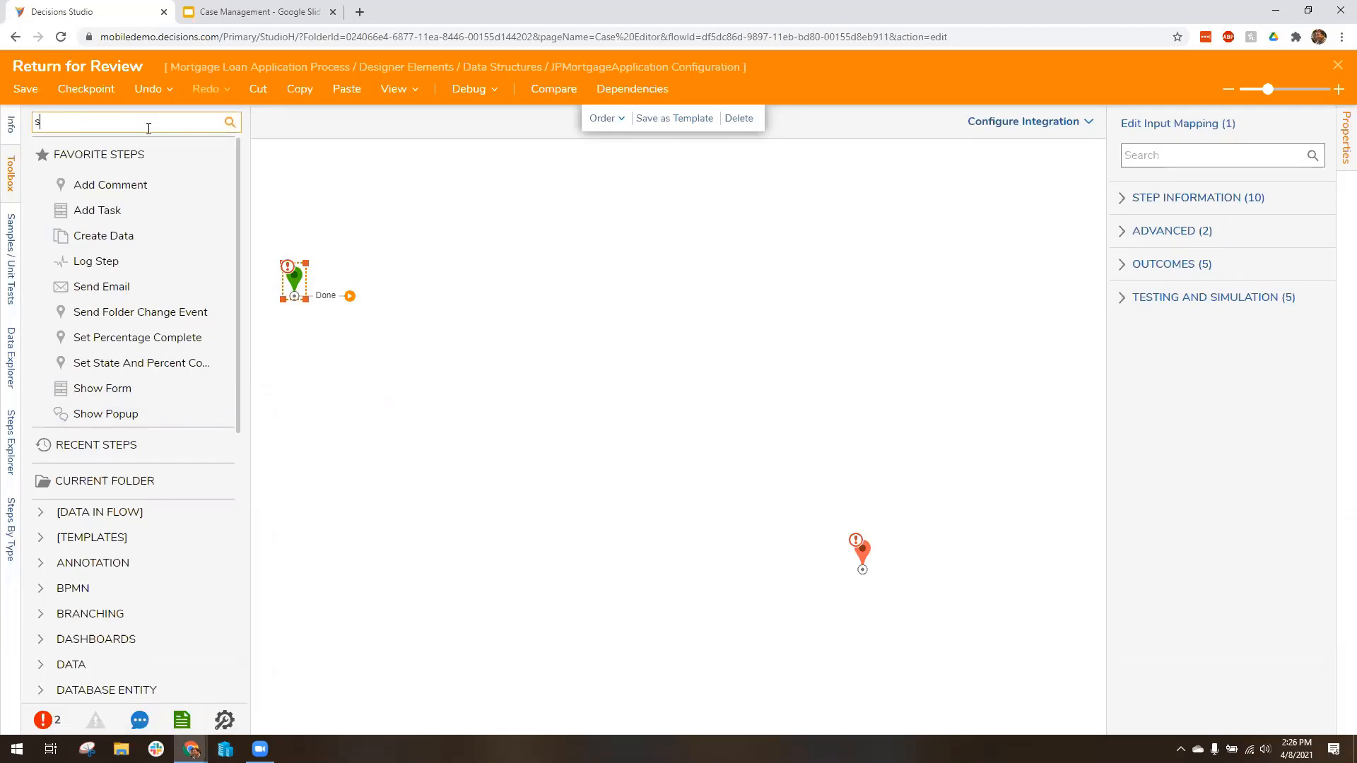
text(tate)
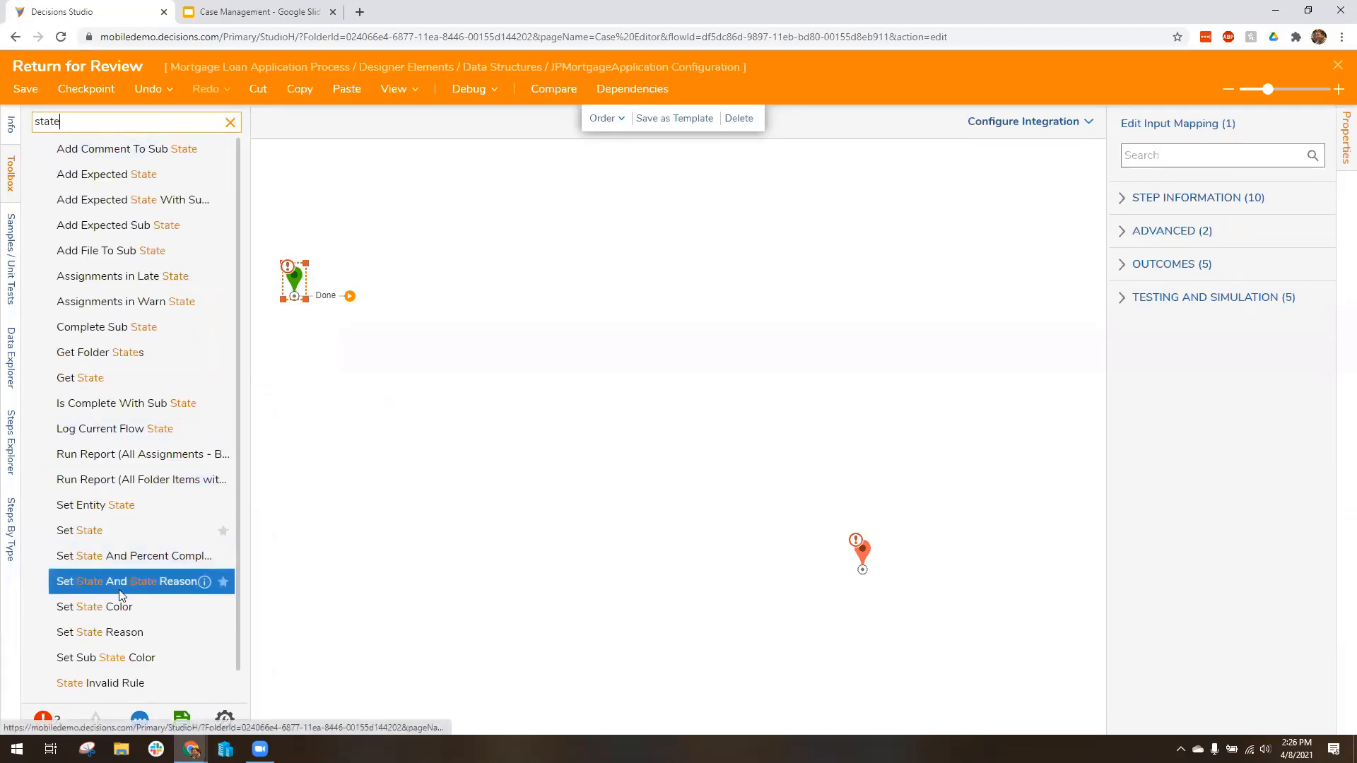
scroll(123, 599, down, 1)
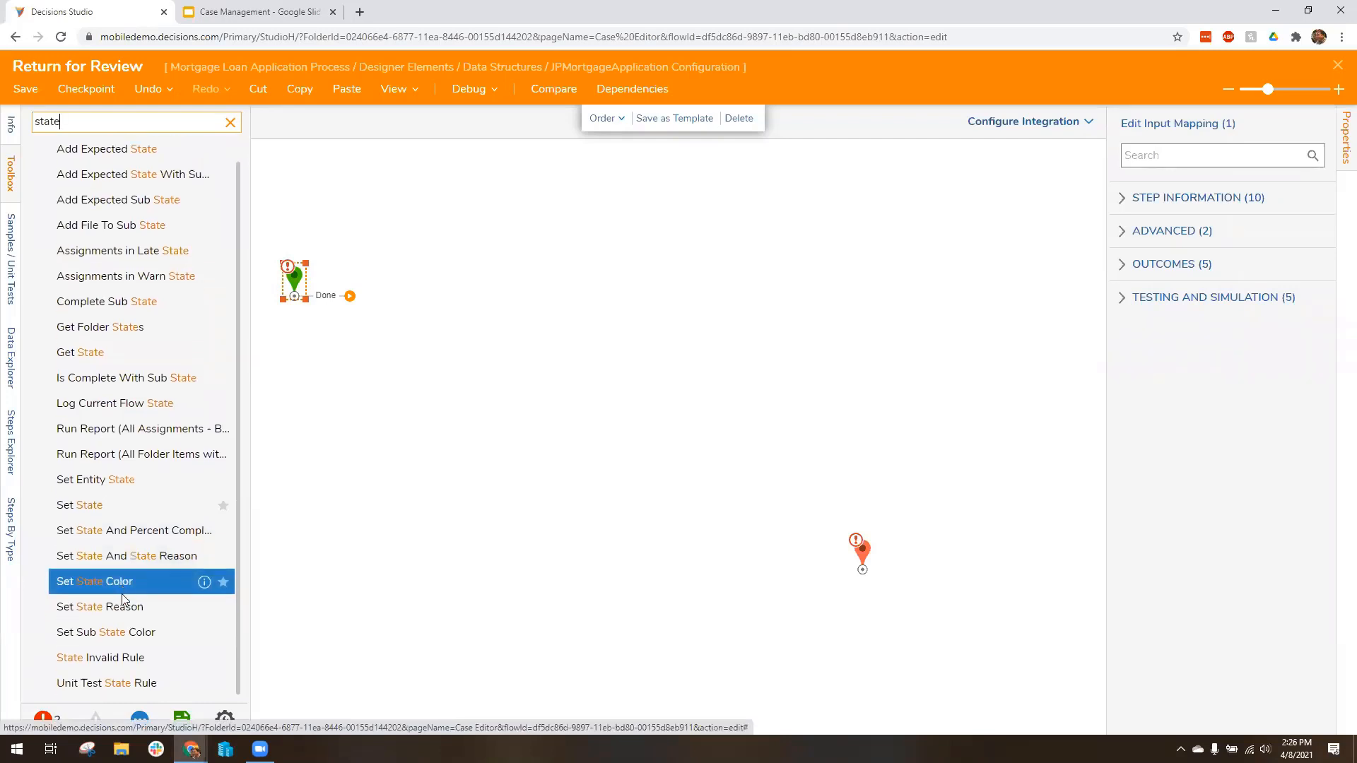
scroll(126, 601, up, 1)
Step: Search the steps for entity, add a Set Entity State step to the flow and connect the start step to it
drag(96, 123, 30, 132)
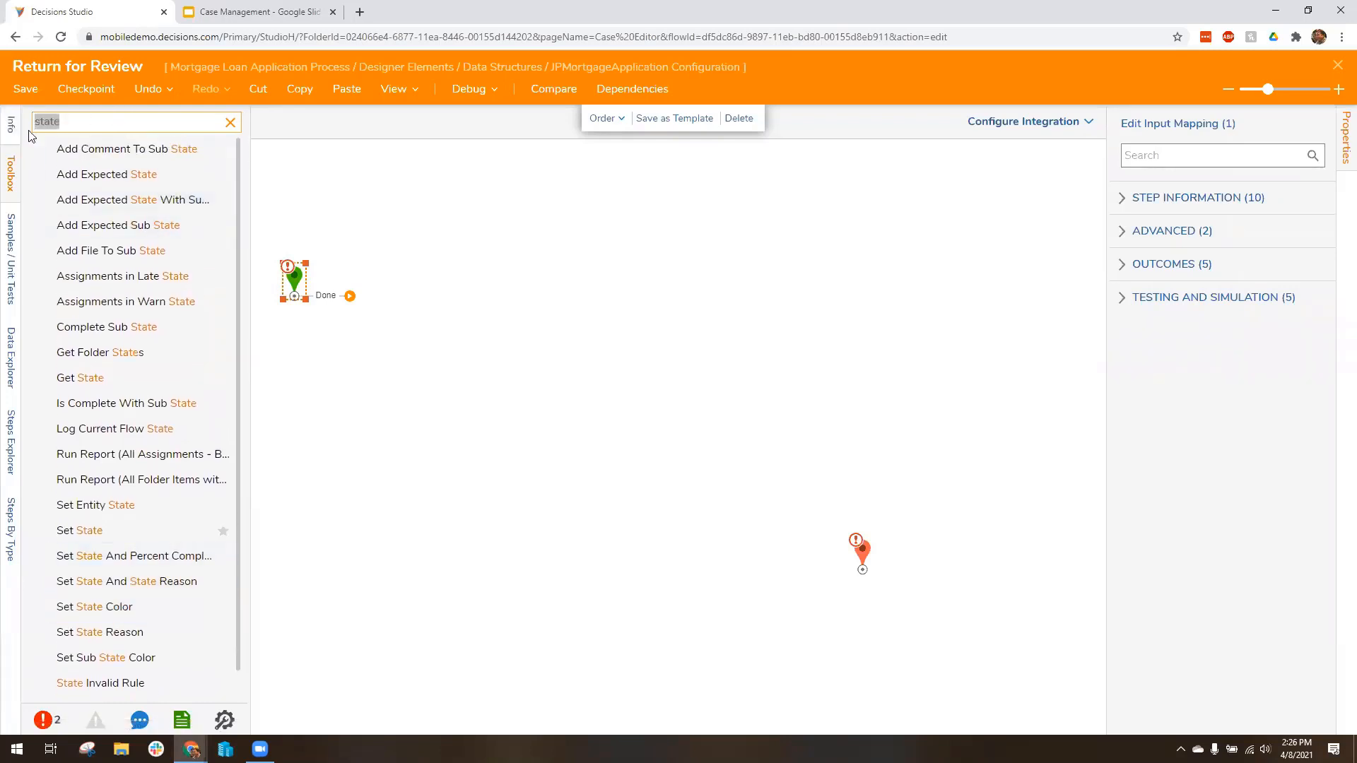
text(entity)
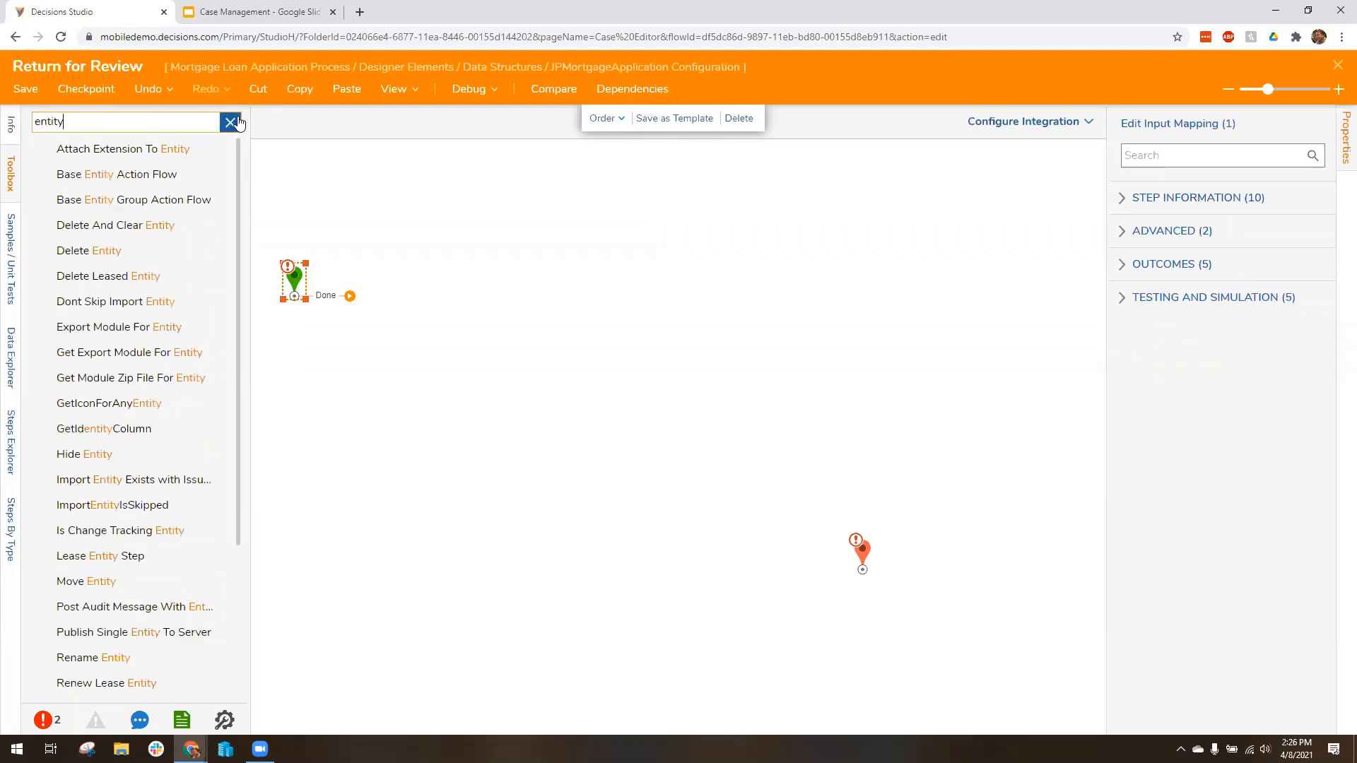
scroll(135, 615, down, 2)
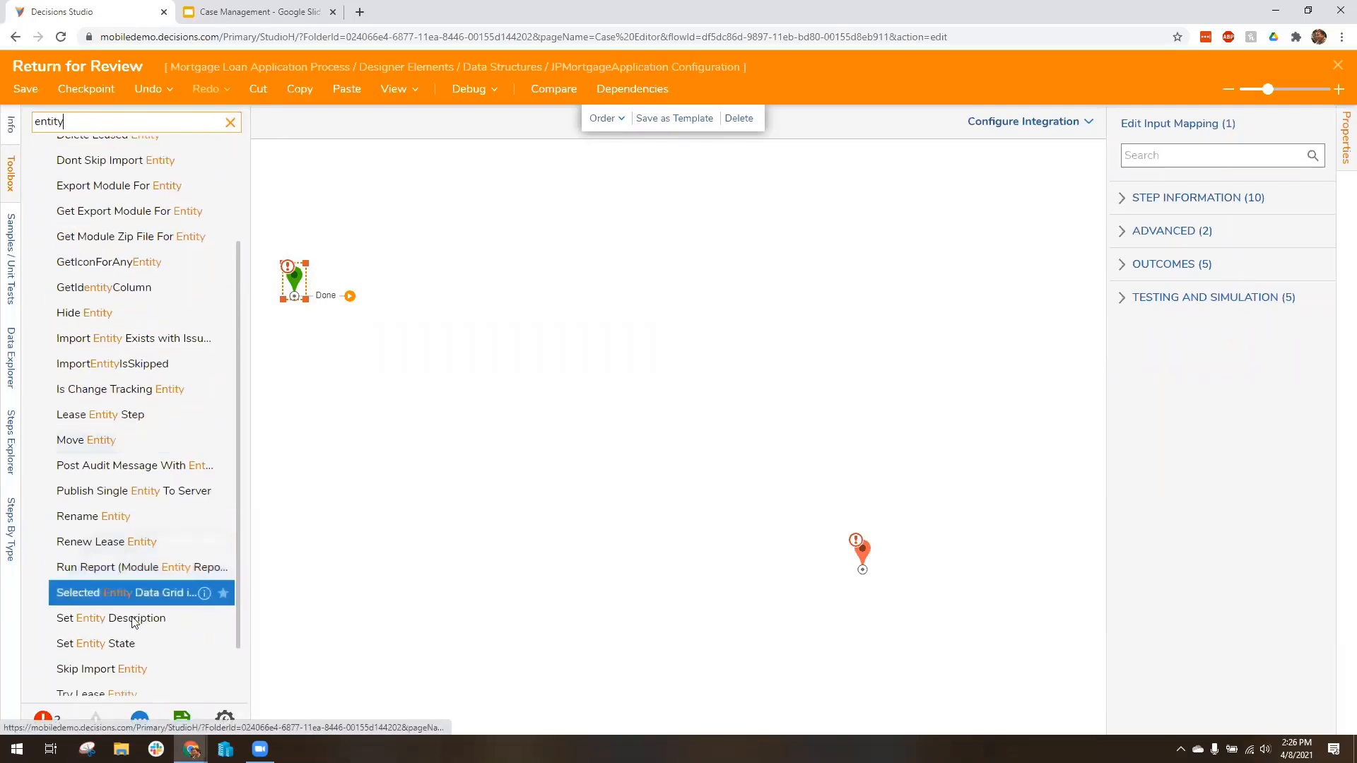
drag(100, 644, 459, 275)
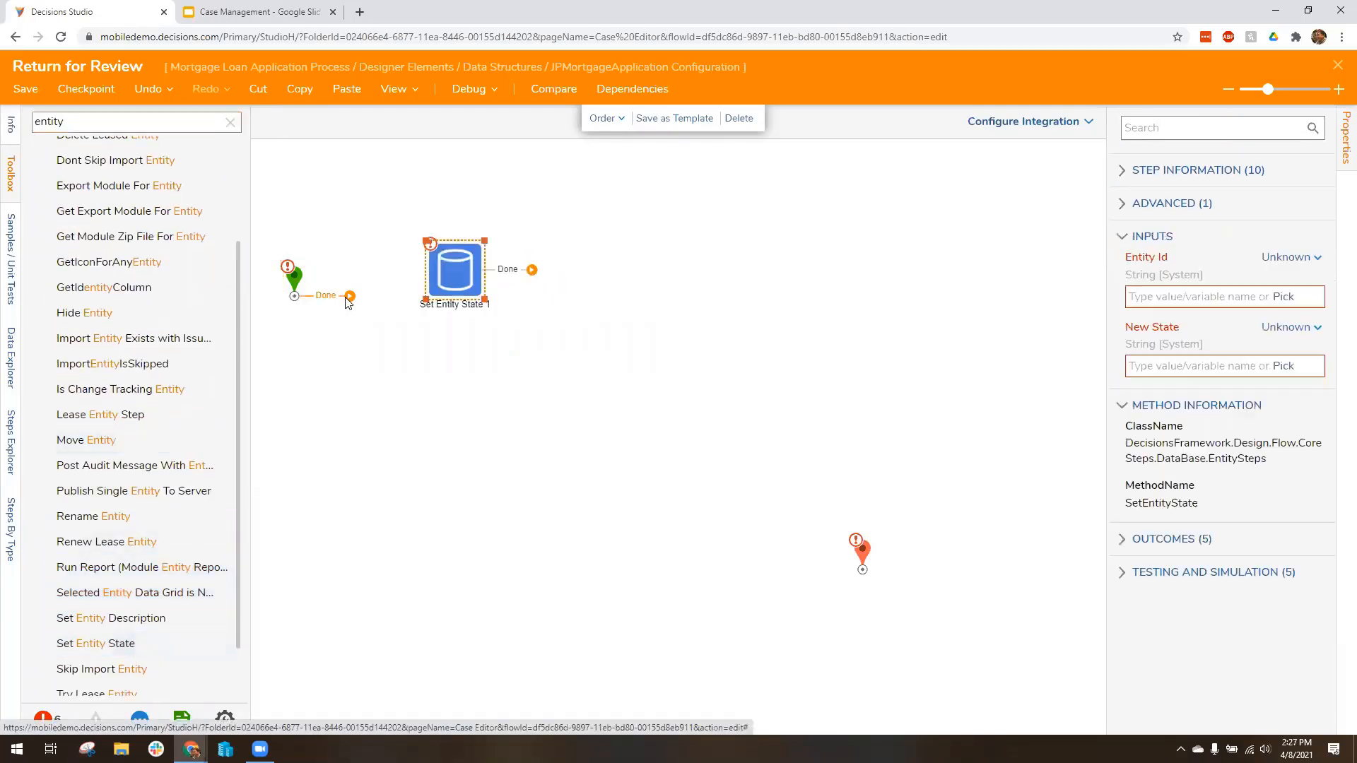
drag(349, 296, 452, 272)
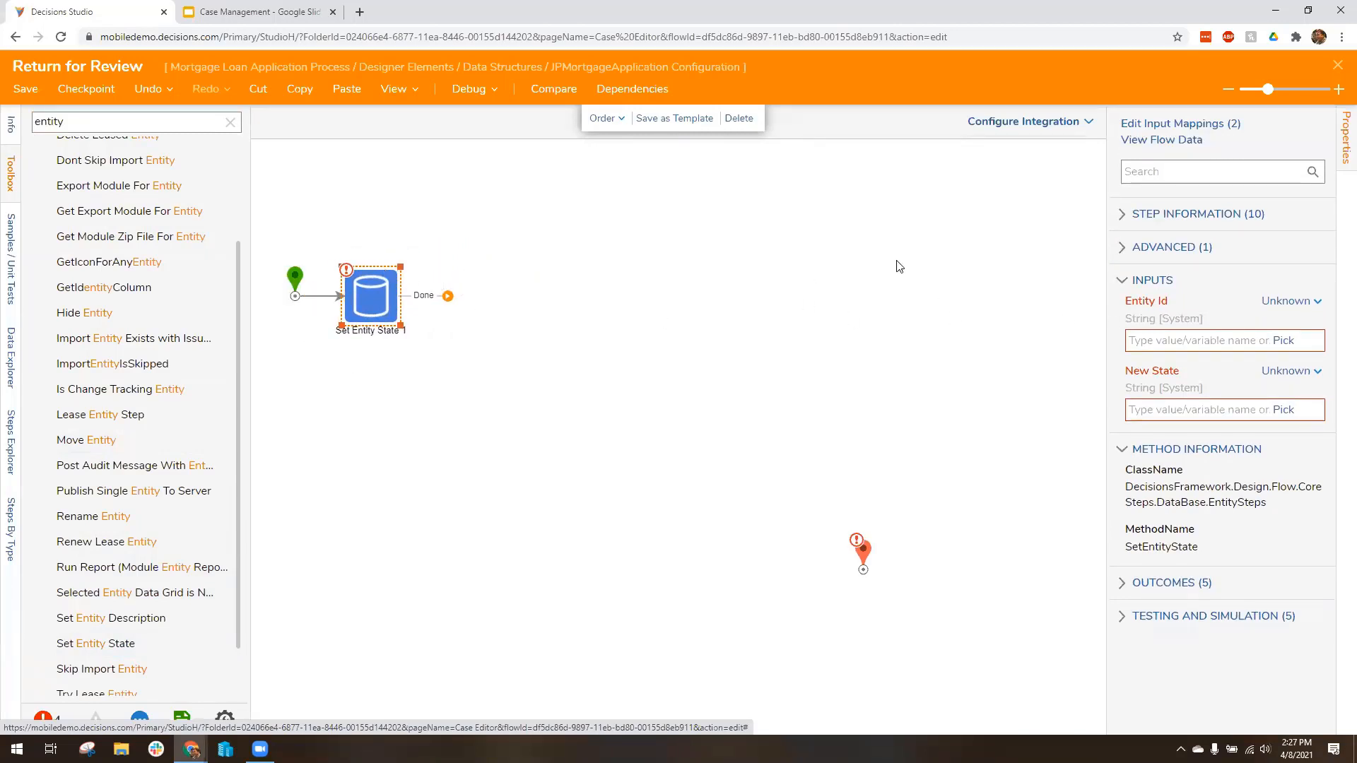
Step: Map the Set Entity State step's Entity Id to Folder Id from the flow and set its New State to Pending Review
click(1293, 300)
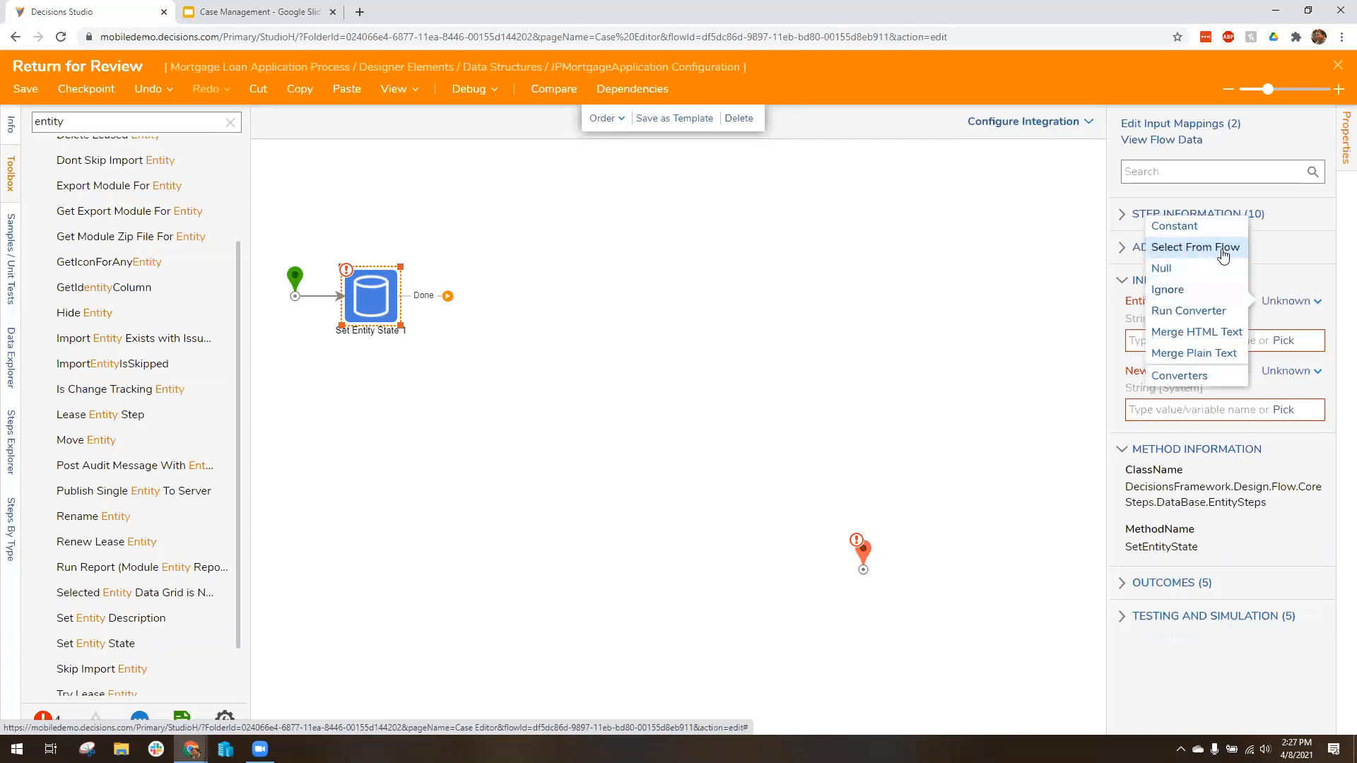
click(1202, 246)
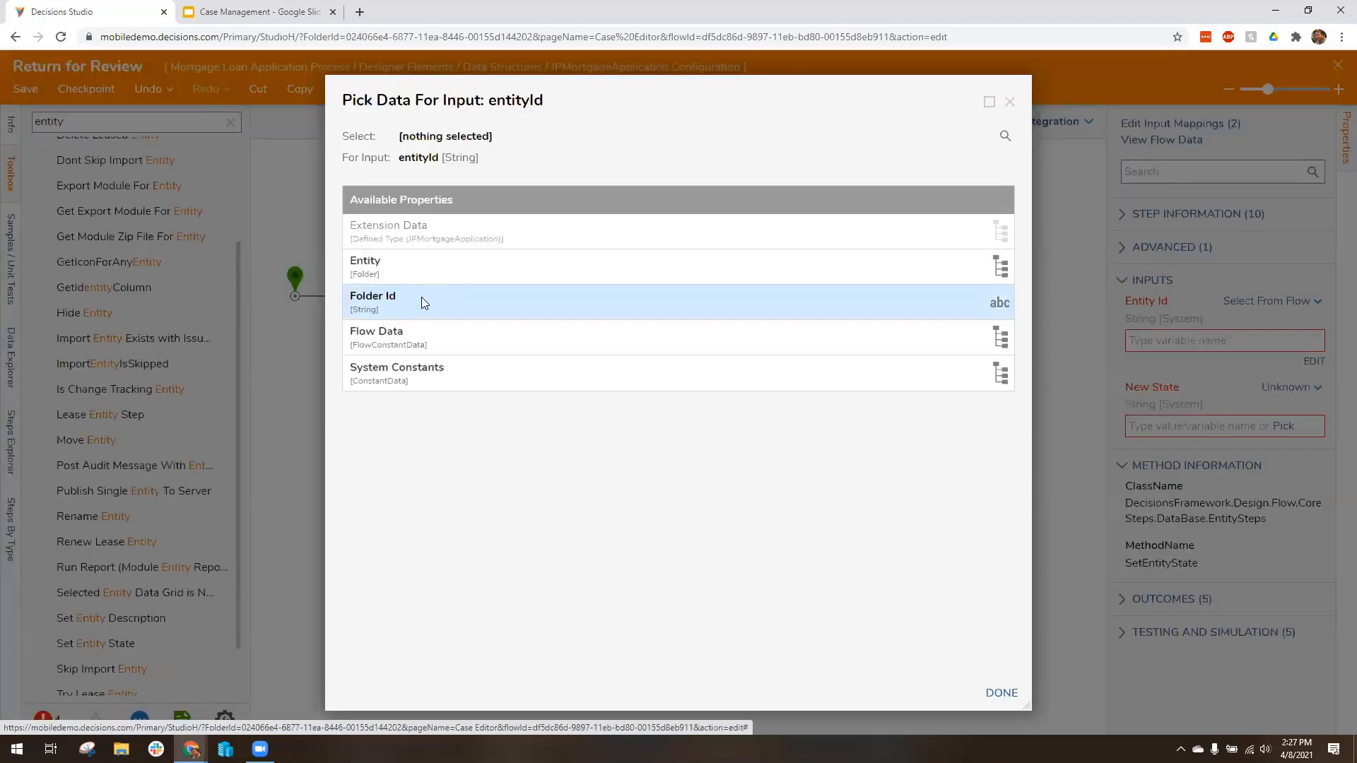
click(424, 302)
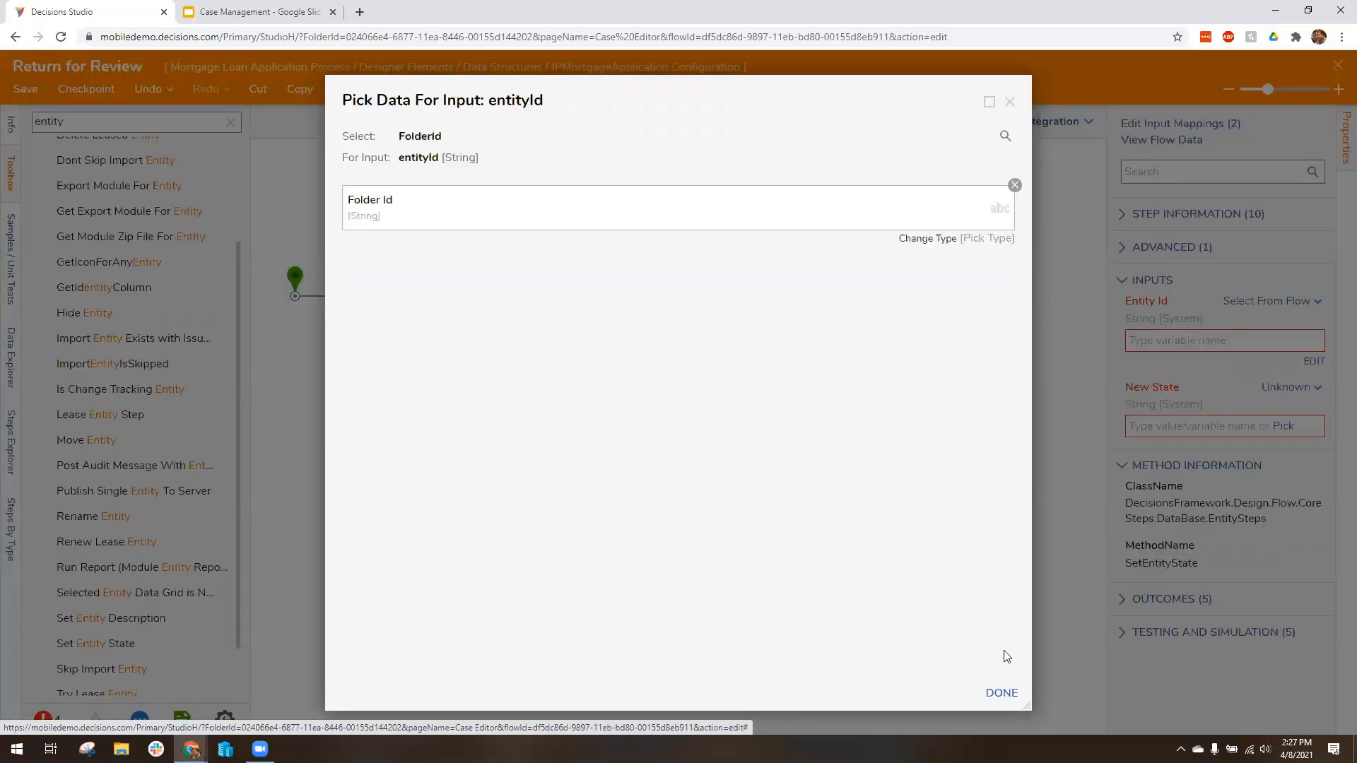
click(1000, 693)
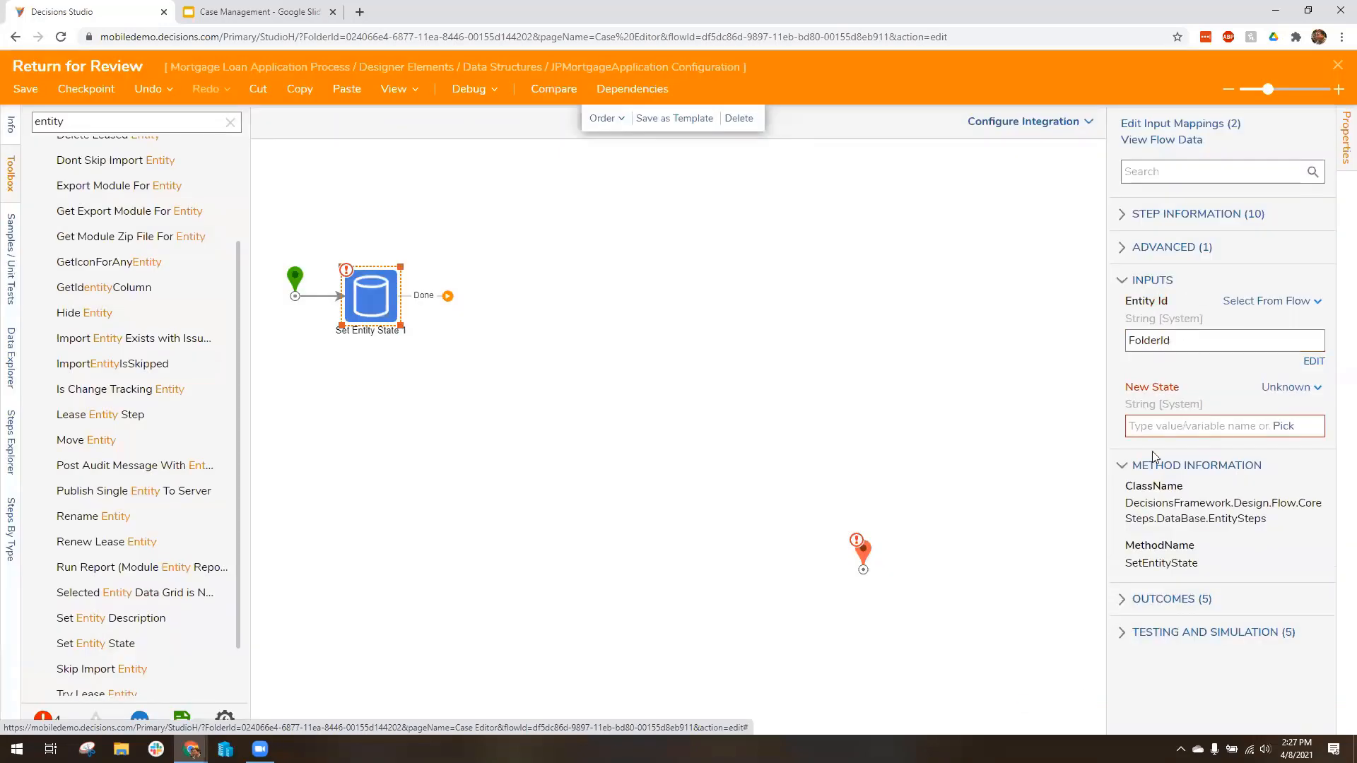
click(1157, 427)
text(Pending )
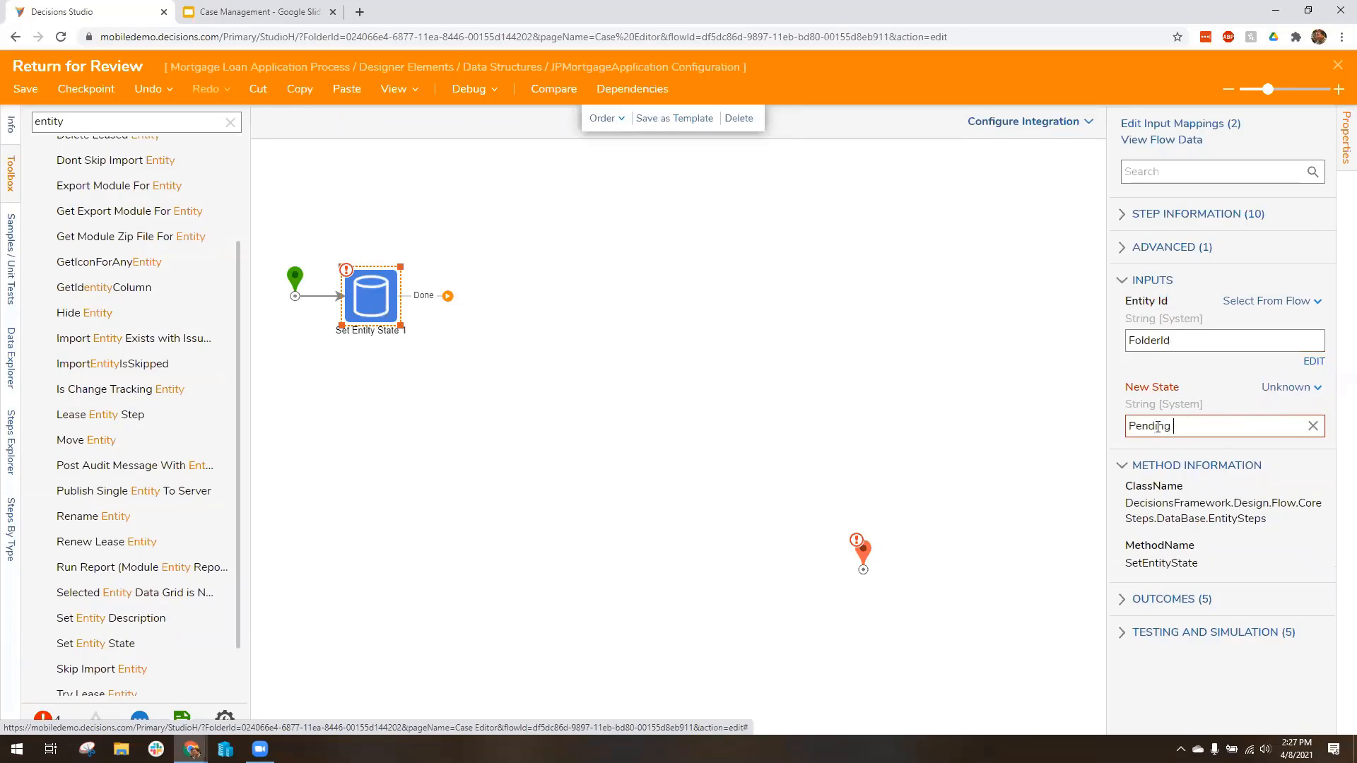
text(Review)
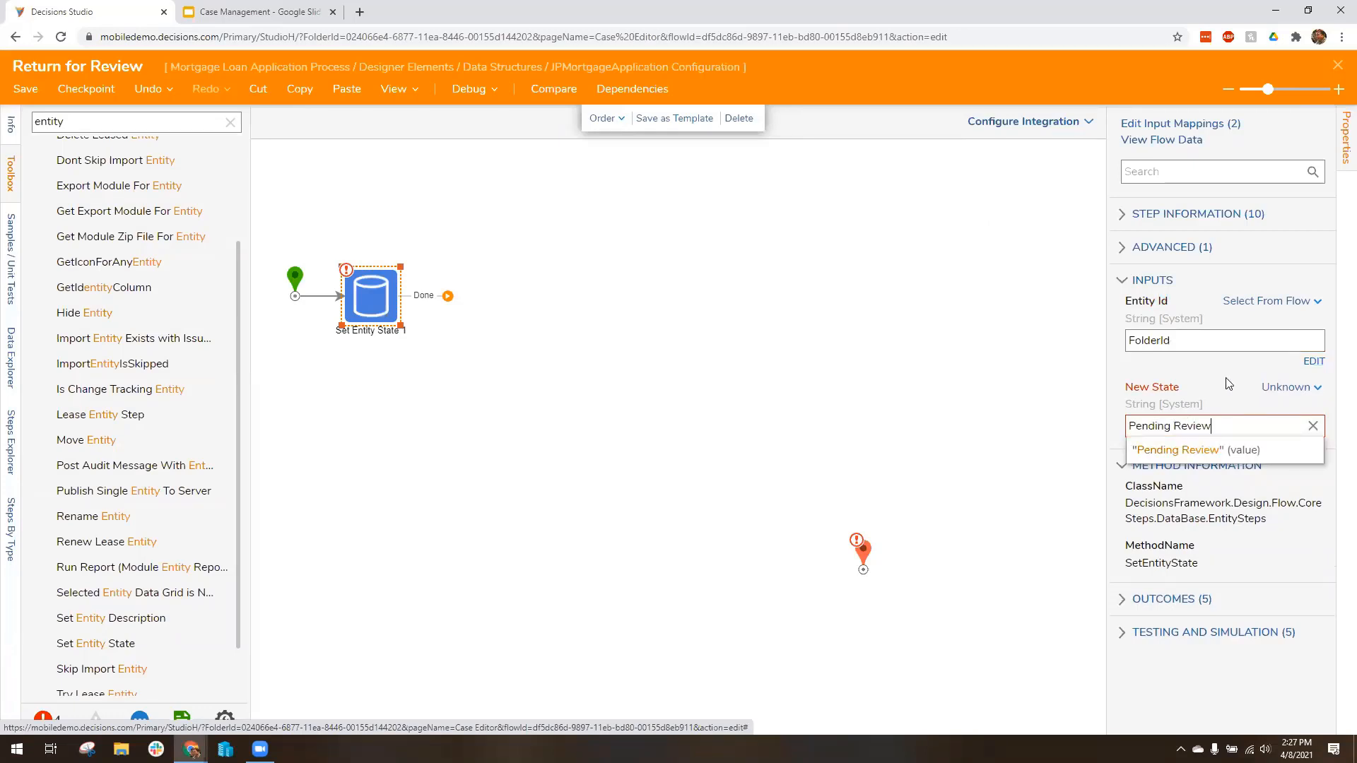
click(1226, 379)
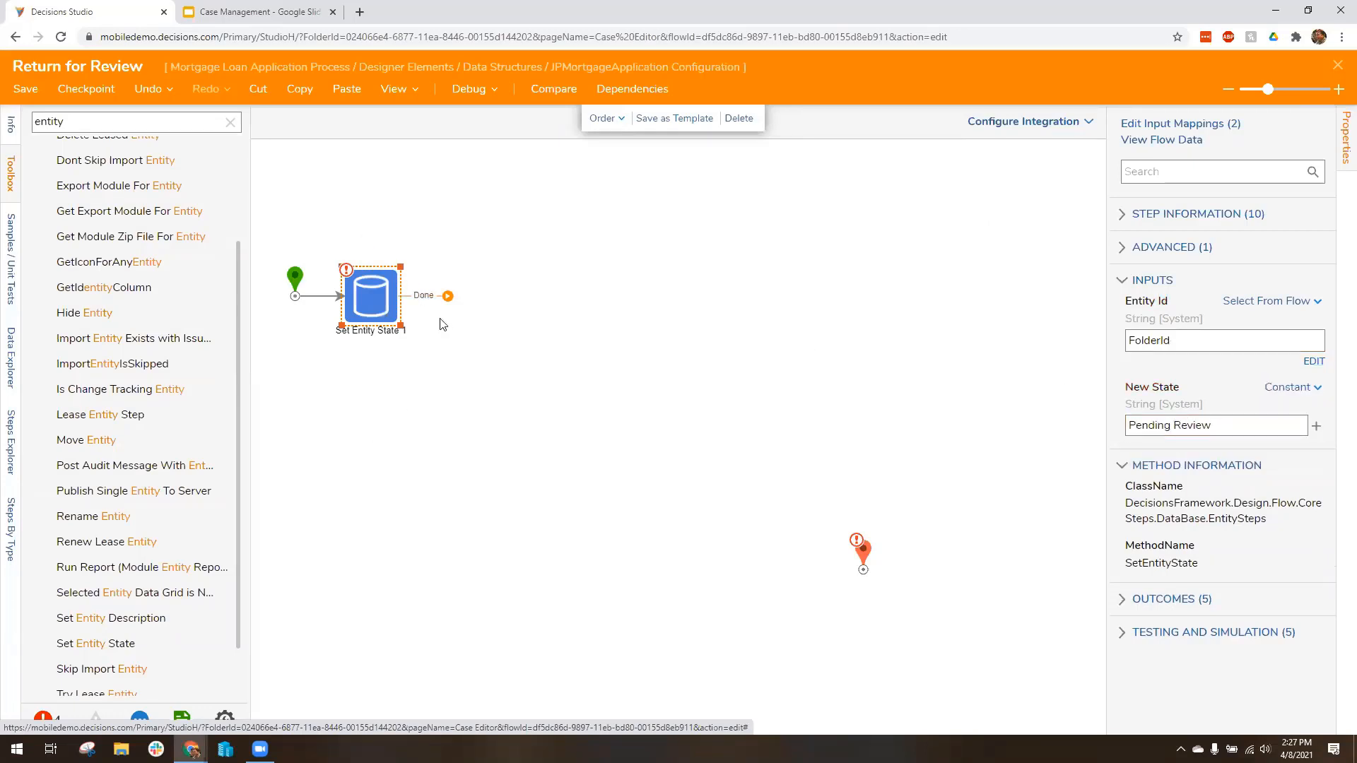
Step: Move the flow's end step level with Set Entity State and insert a Send Folder Change Event step after Set Entity State
mouse_move(863, 558)
mouse_down()
mouse_move(673, 438)
mouse_move(578, 282)
mouse_move(530, 279)
mouse_up()
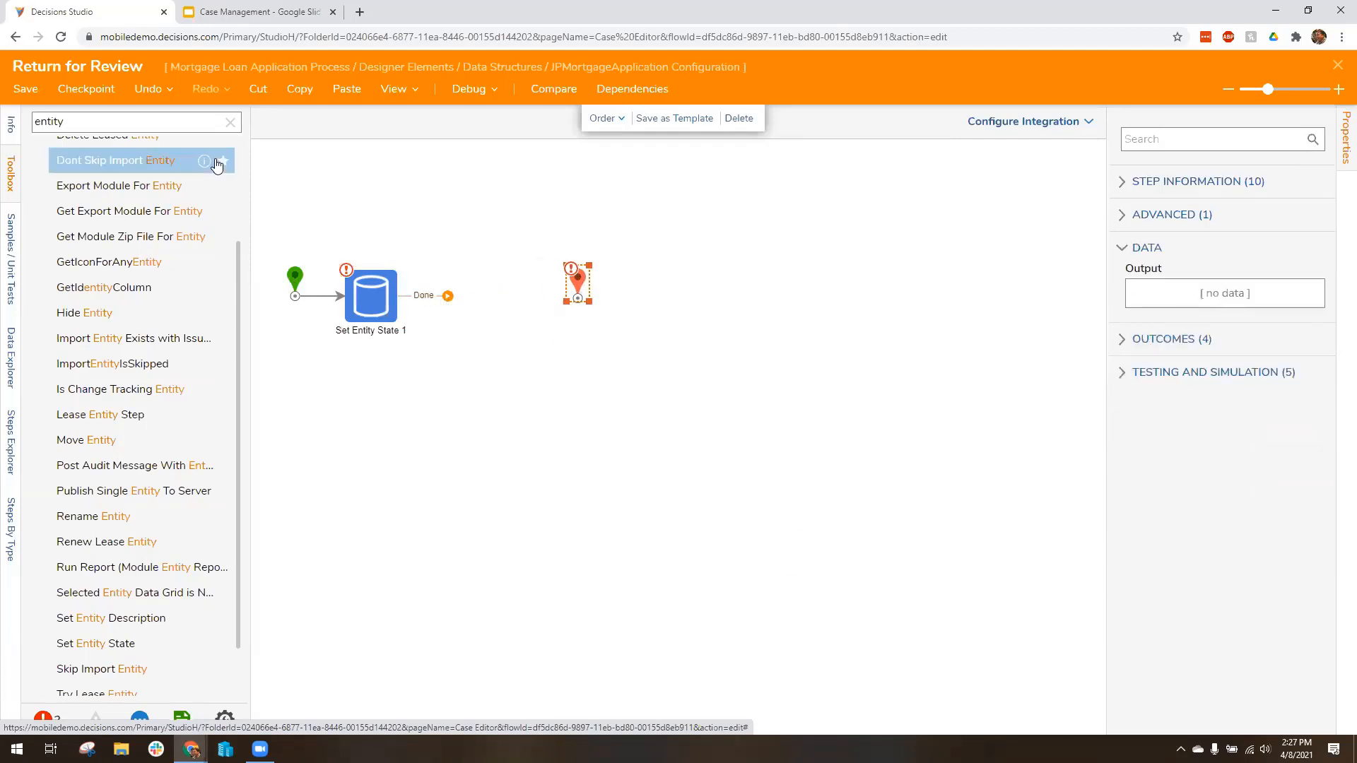
click(230, 121)
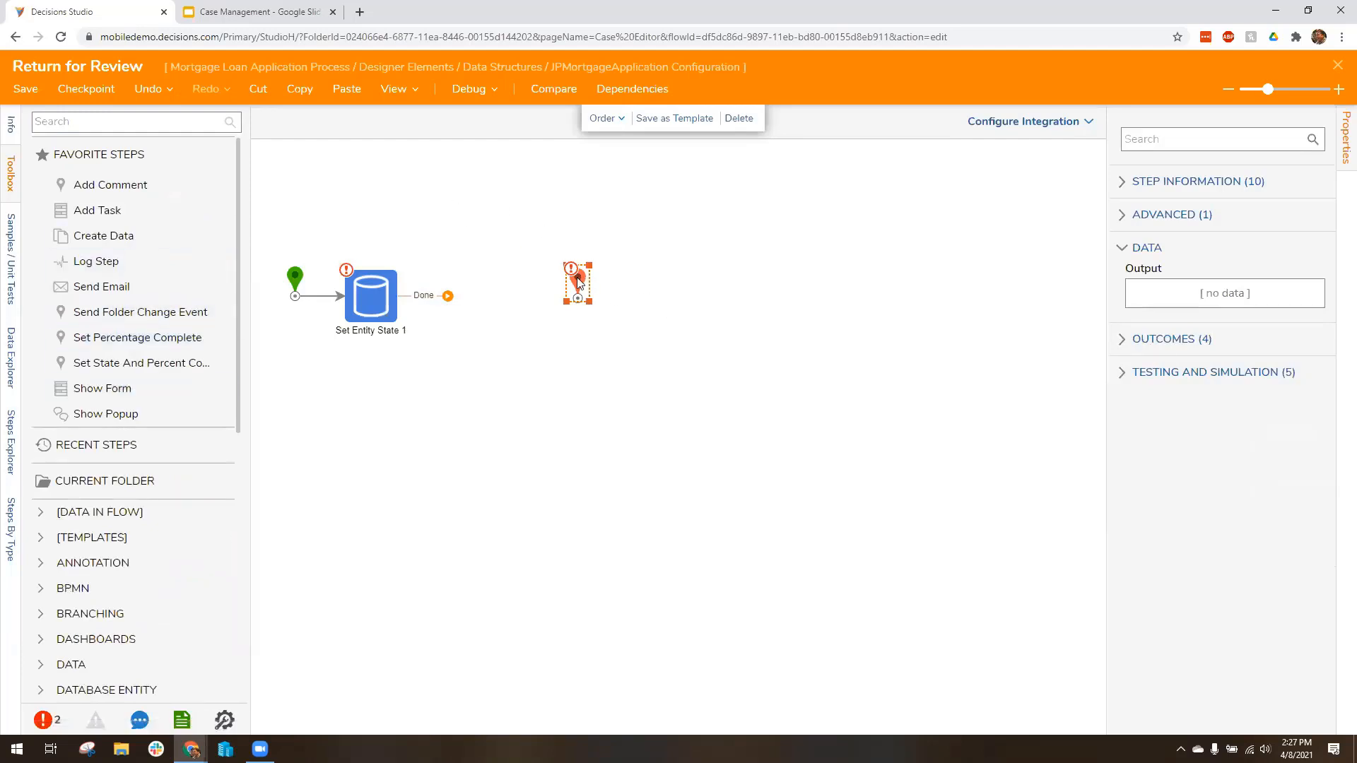
drag(141, 312, 470, 301)
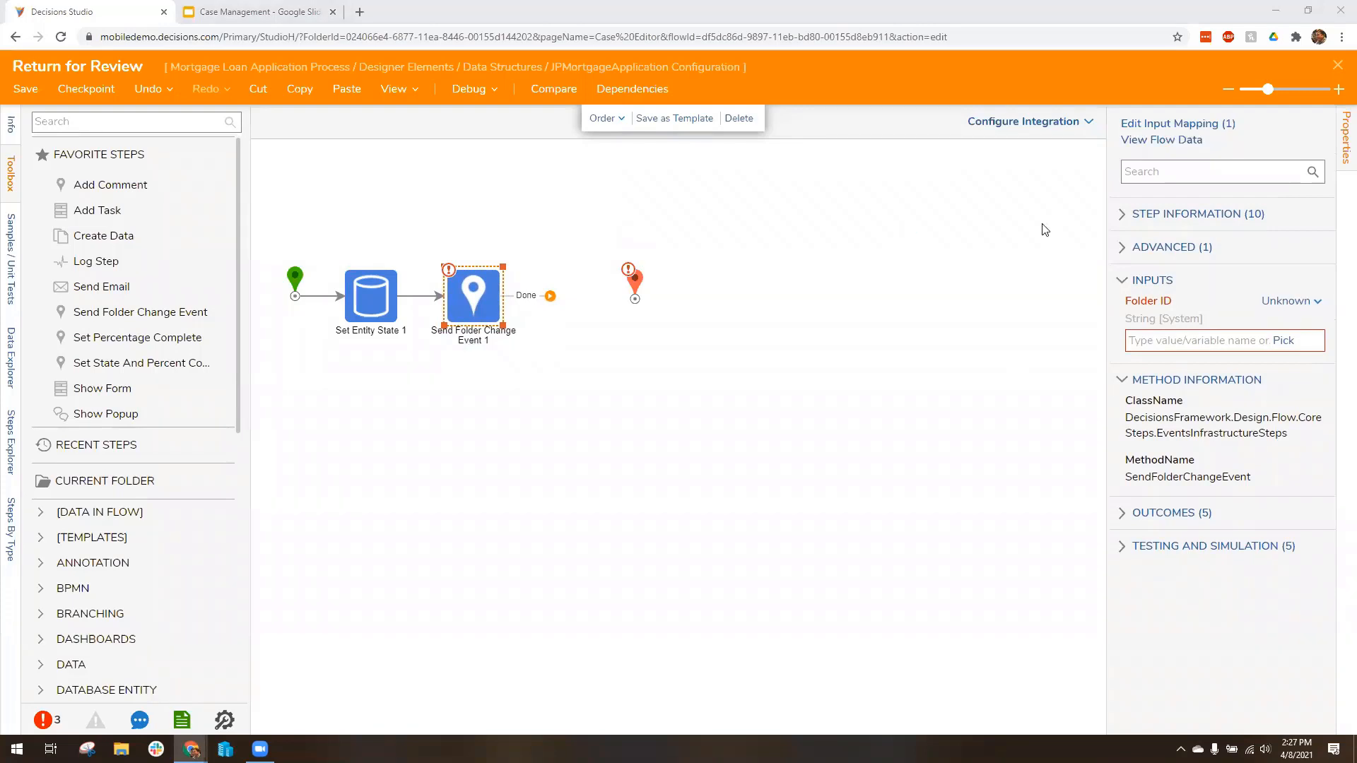
Step: Fill the Send Folder Change Event step's Folder ID with the copied folder ID as a constant
click(1201, 341)
text(f9b31dac-6a00-11ea-8446-00155d144202)
click(736, 398)
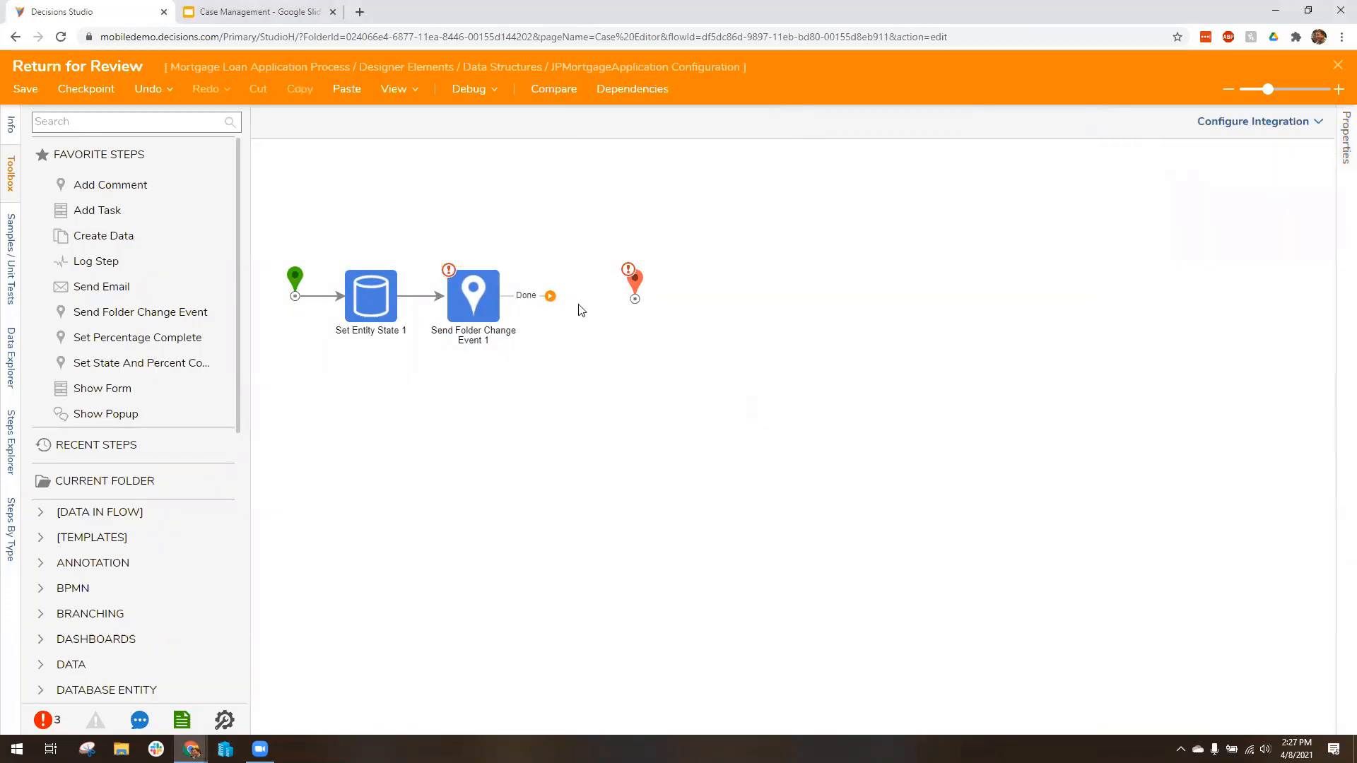
Step: Connect the Send Folder Change Event step's Done outcome to the end step, check its Folder ID, and save and close the flow
mouse_move(551, 296)
mouse_down()
mouse_move(654, 301)
mouse_move(565, 283)
mouse_up()
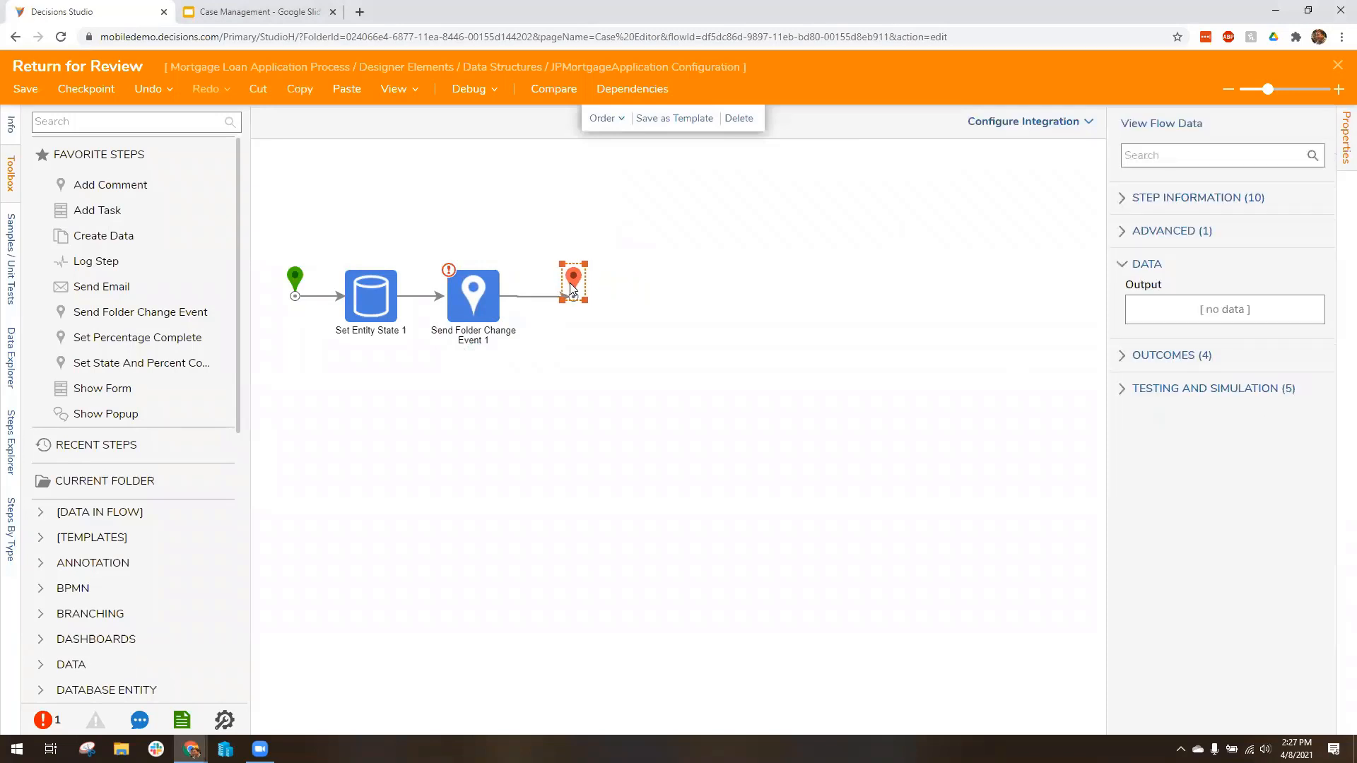
click(465, 299)
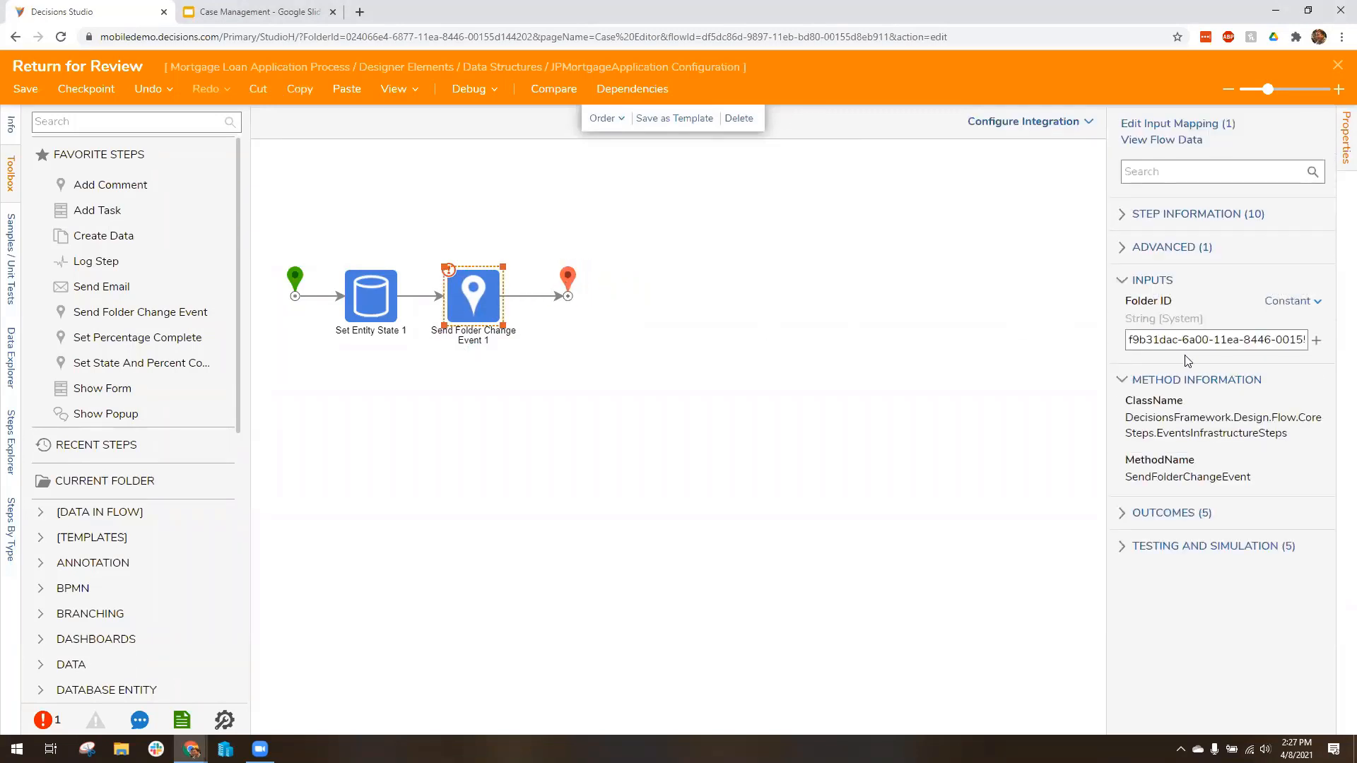
click(506, 189)
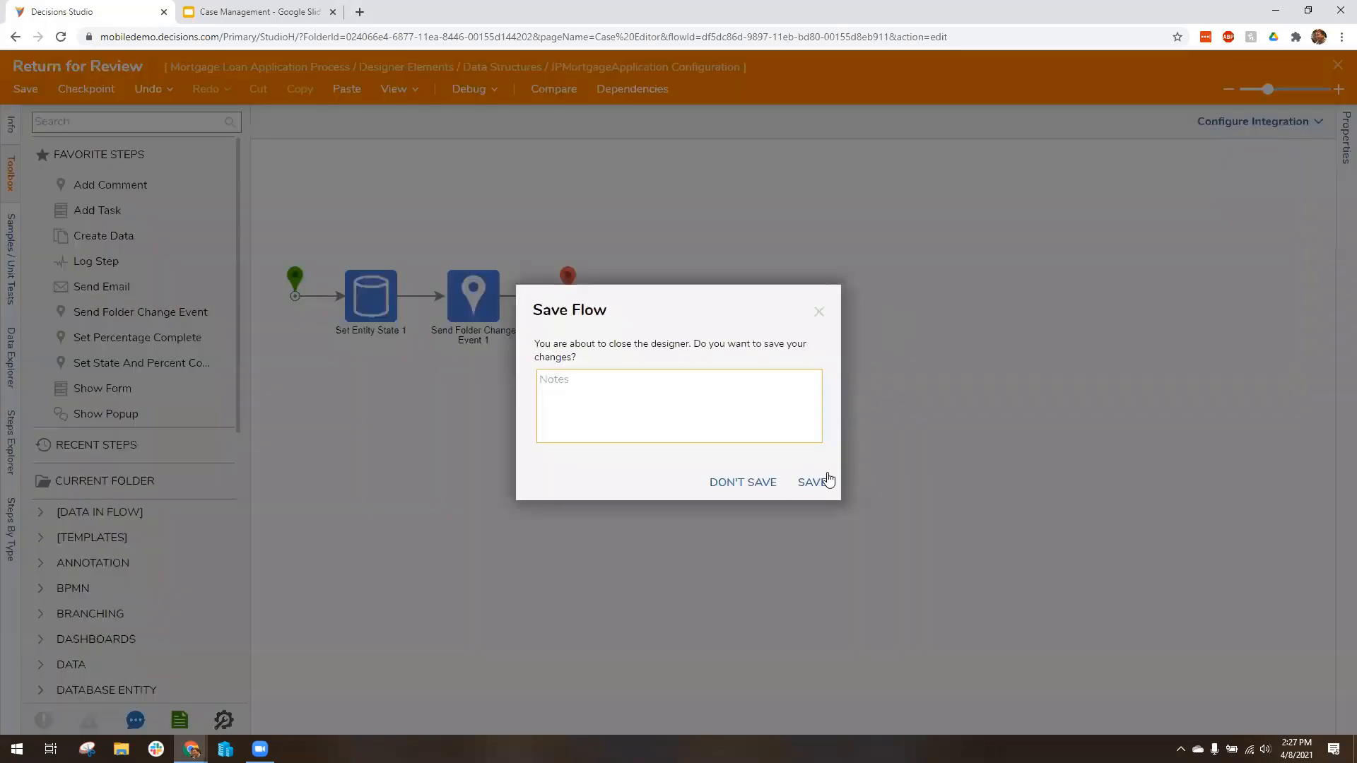
click(818, 477)
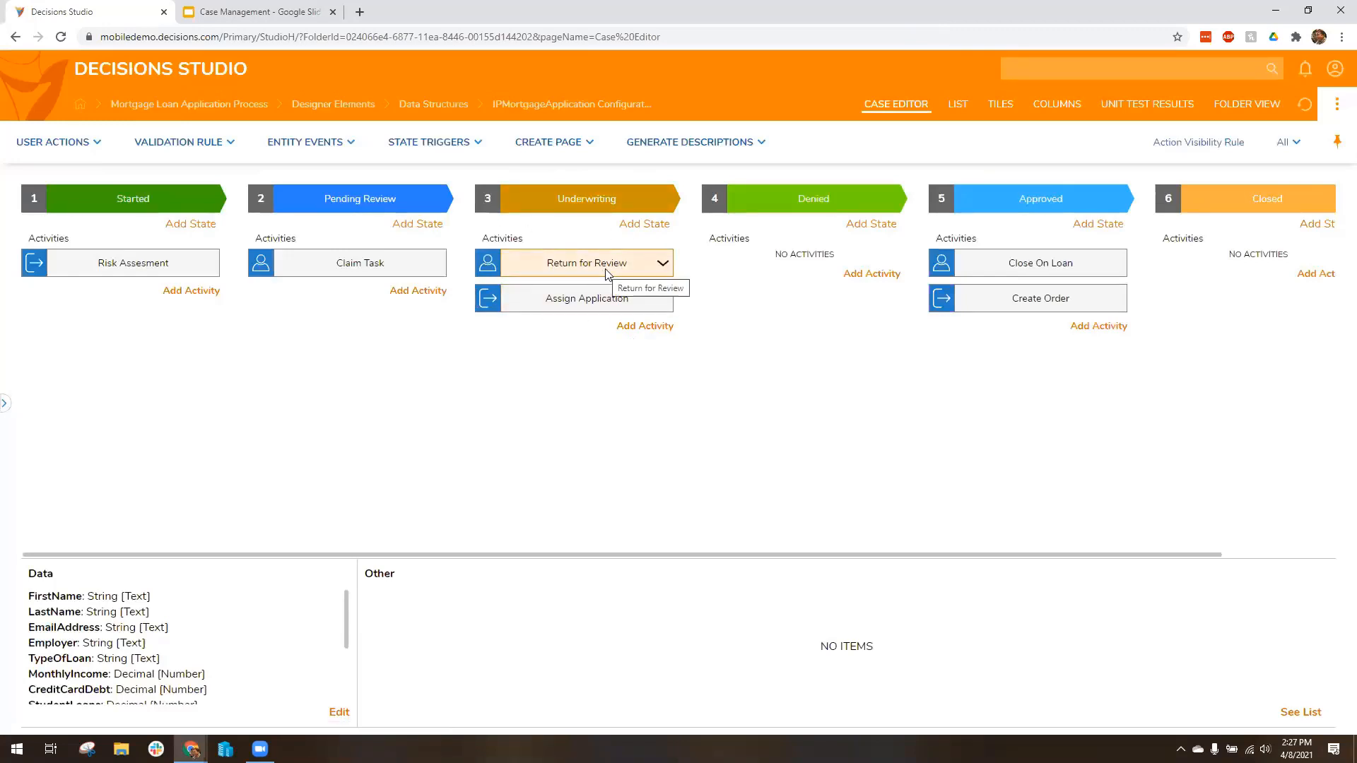
Step: Open the Lender Dashboard of the Mortgage Loan Application Process folder and collapse the folder tree
click(6, 409)
click(23, 378)
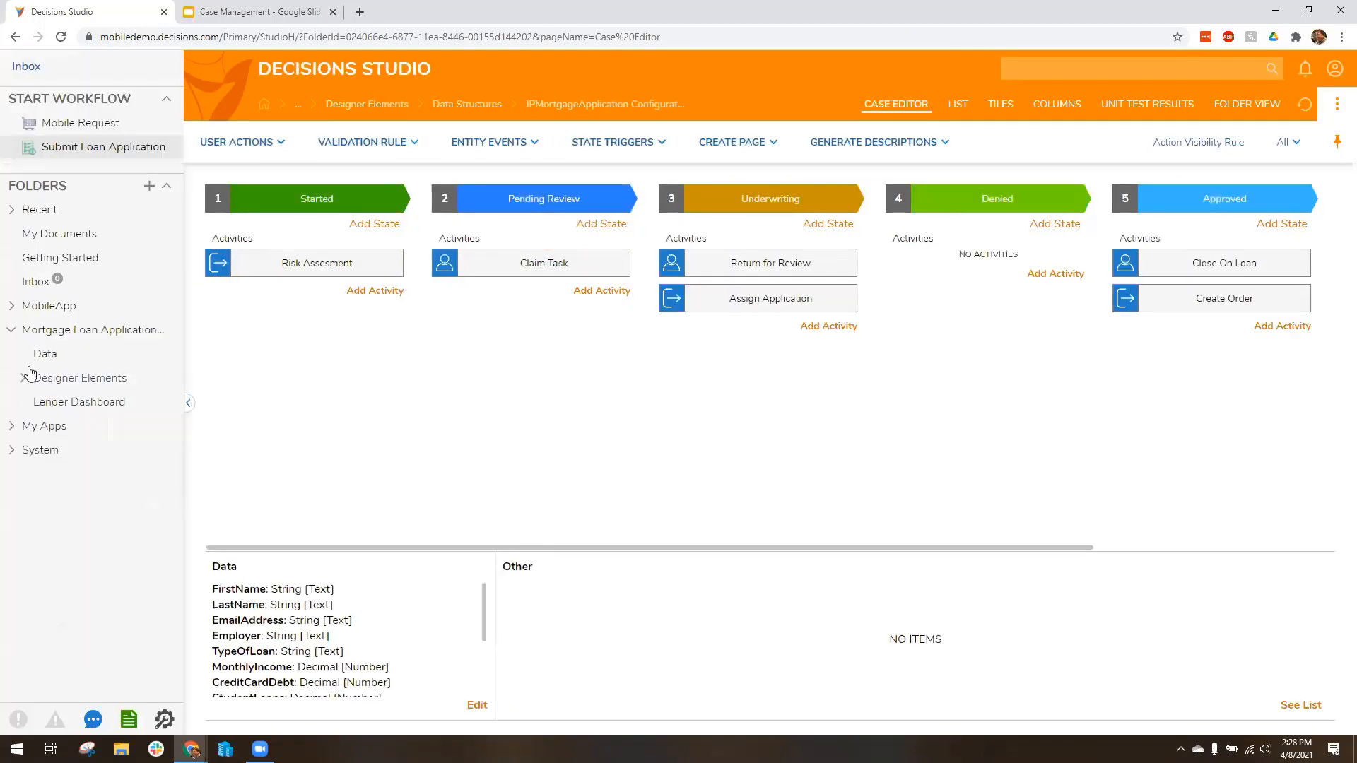
click(73, 335)
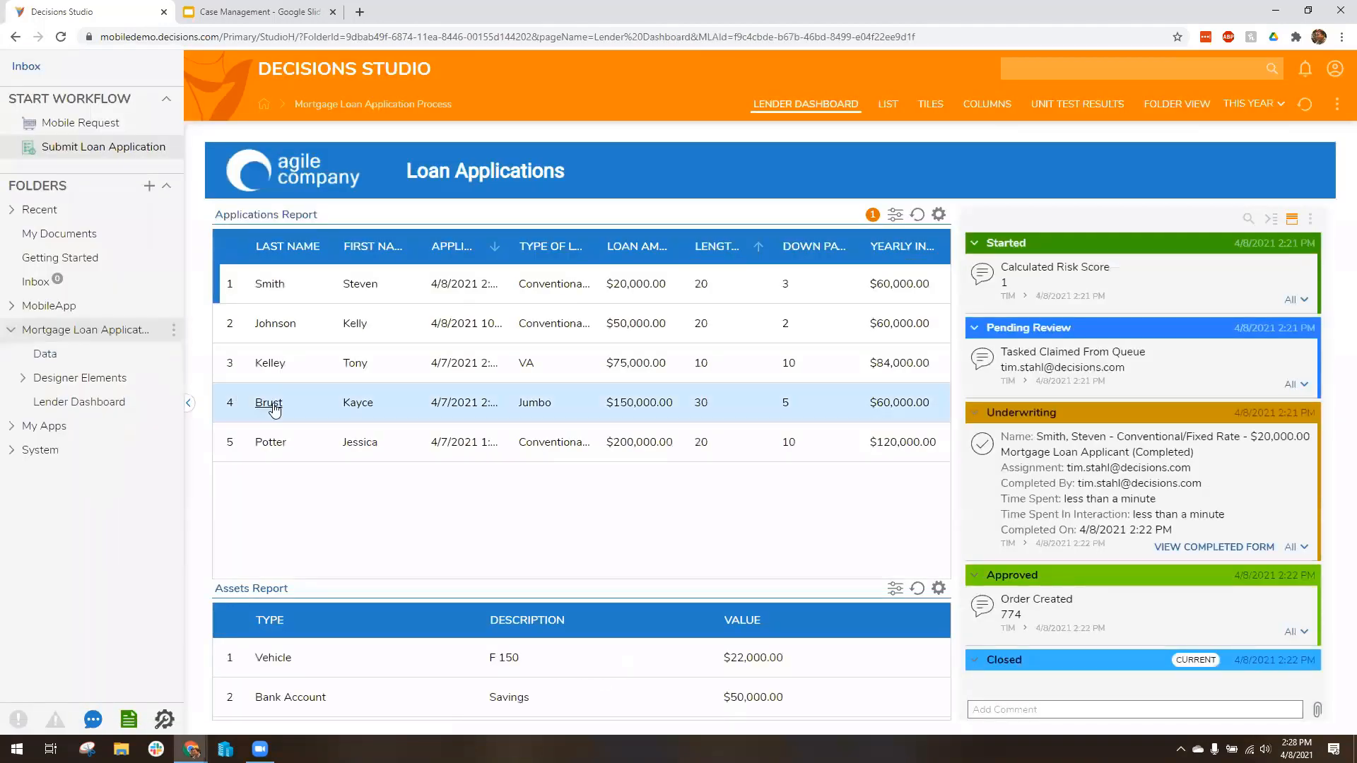
click(188, 403)
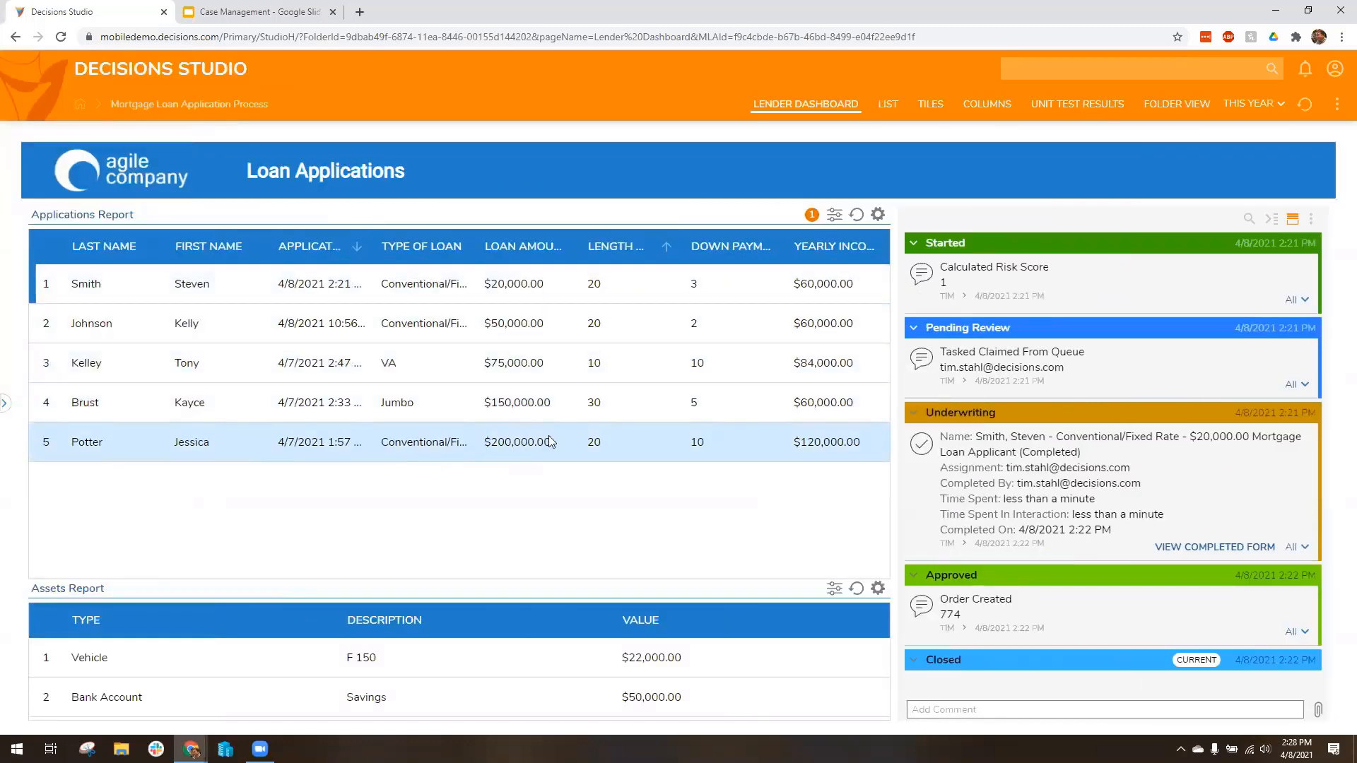
Step: Look through the loan applications and run Return for Review on the $200,000.00 application that is in Underwriting
click(565, 323)
click(565, 349)
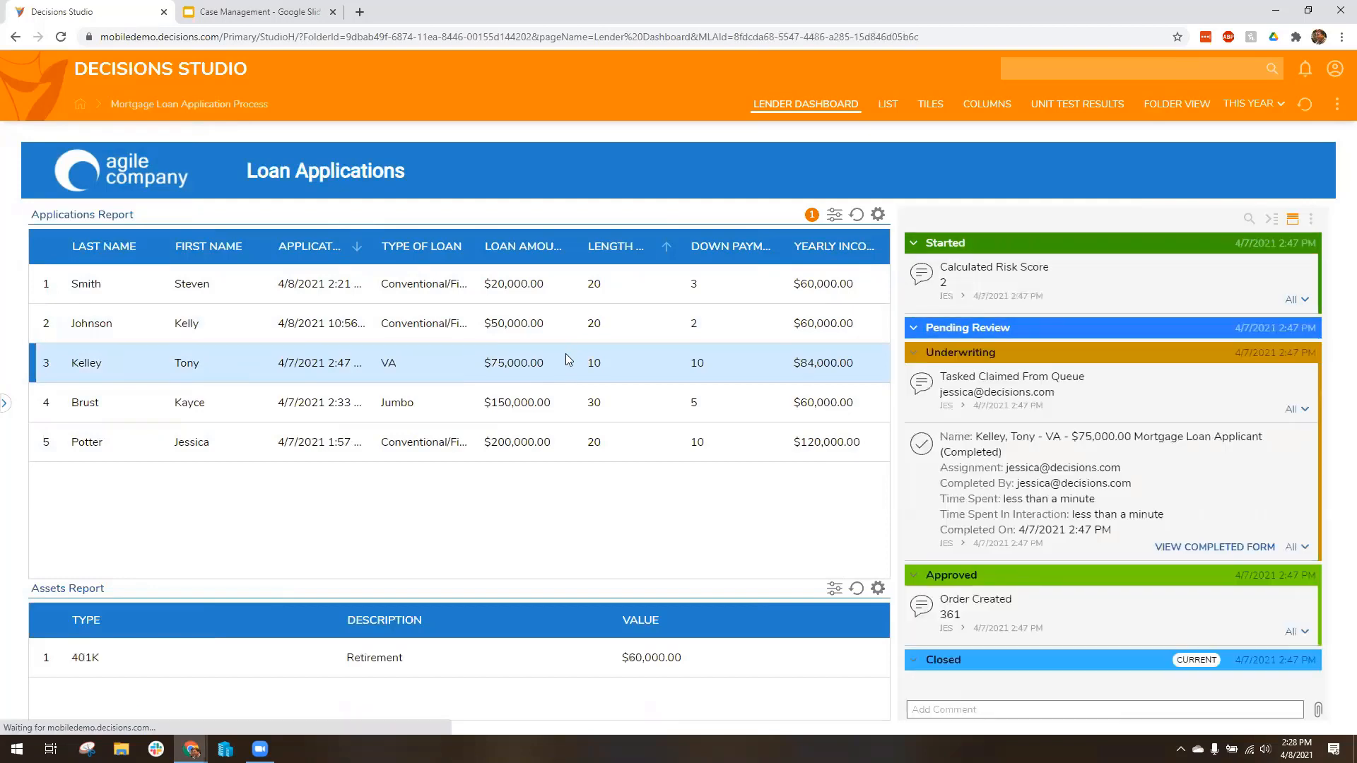
click(546, 418)
click(545, 444)
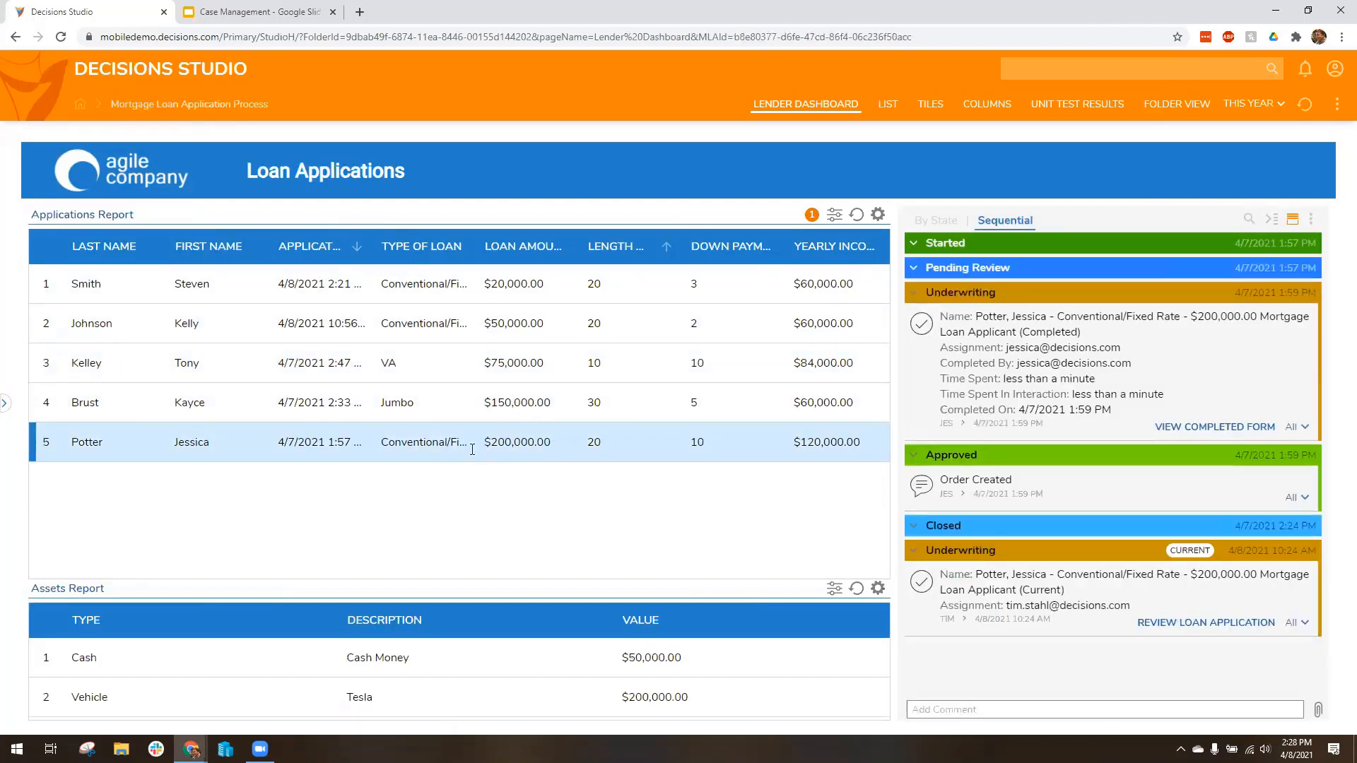
right_click(381, 439)
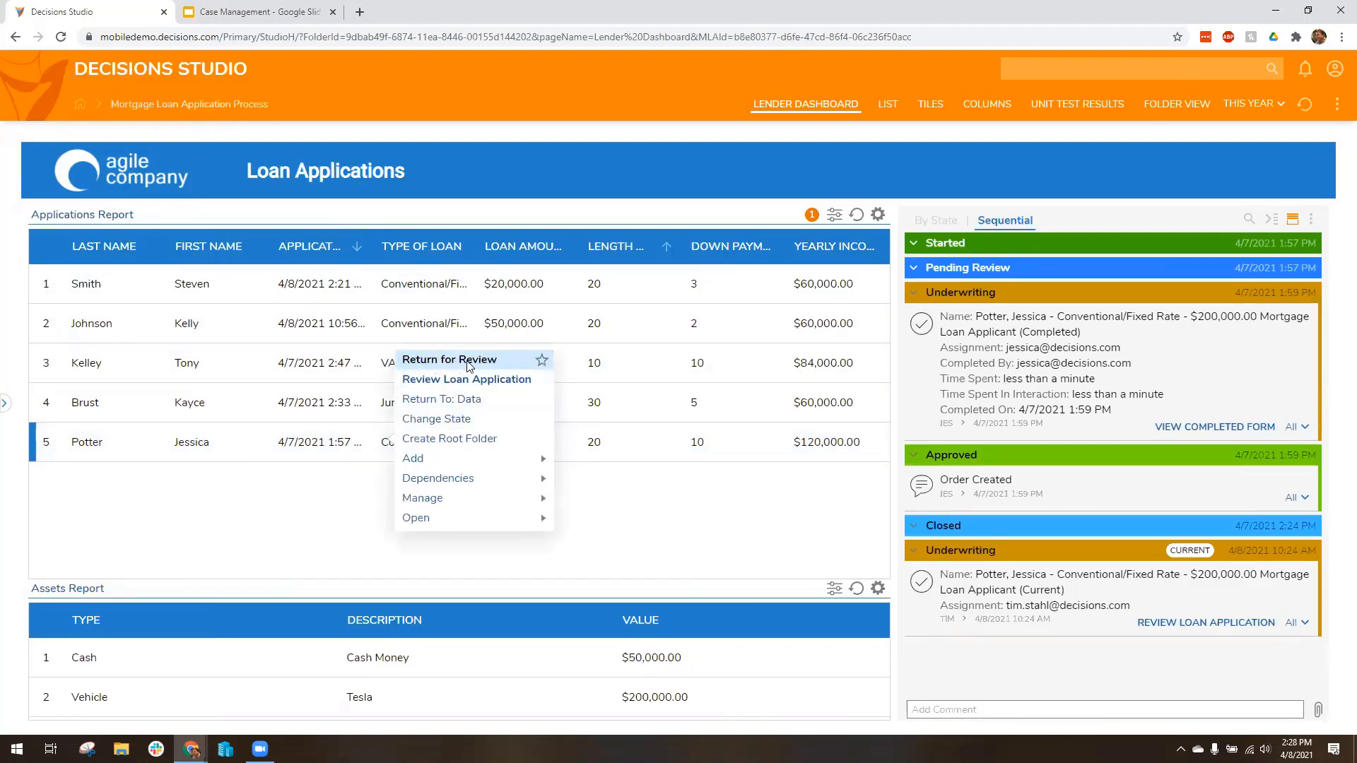
click(466, 360)
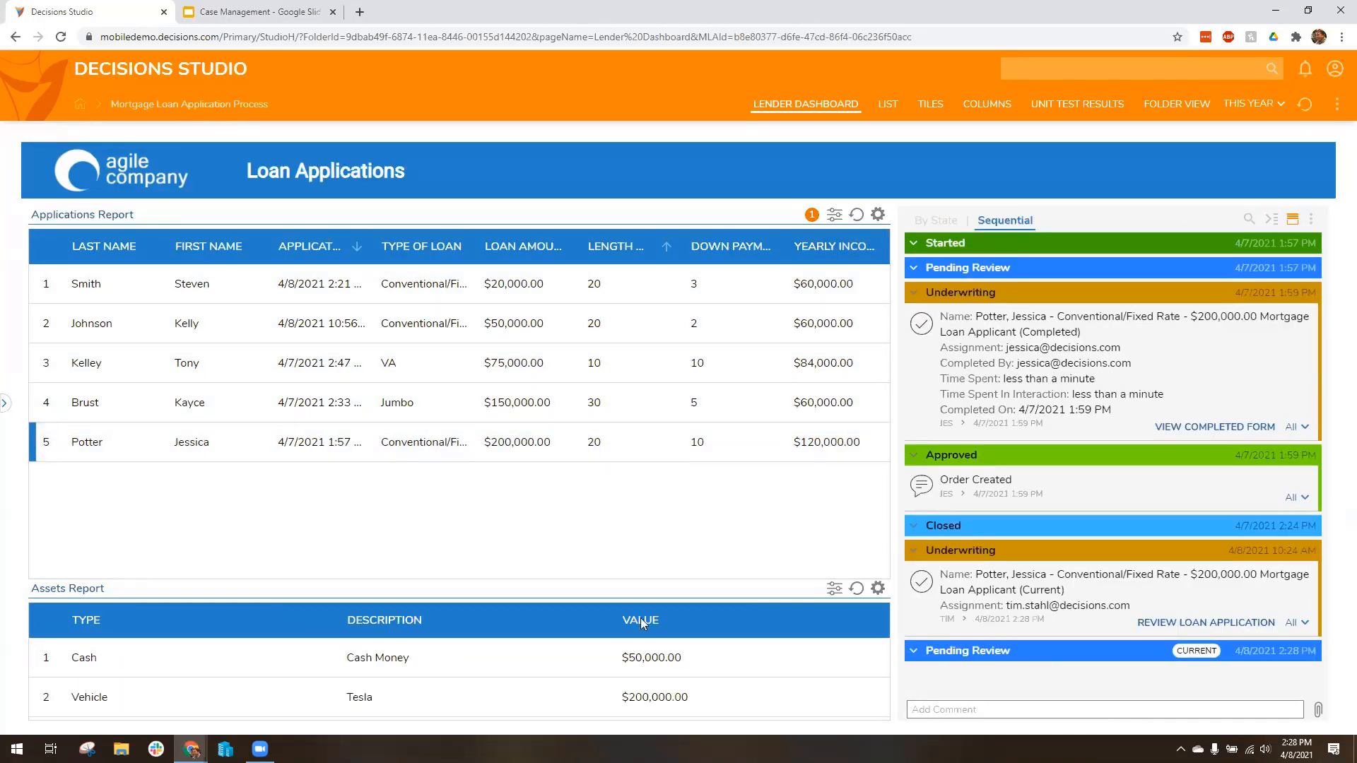
Step: Run Claim Task on the returned $200,000.00 application and examine its updated state timeline
right_click(333, 455)
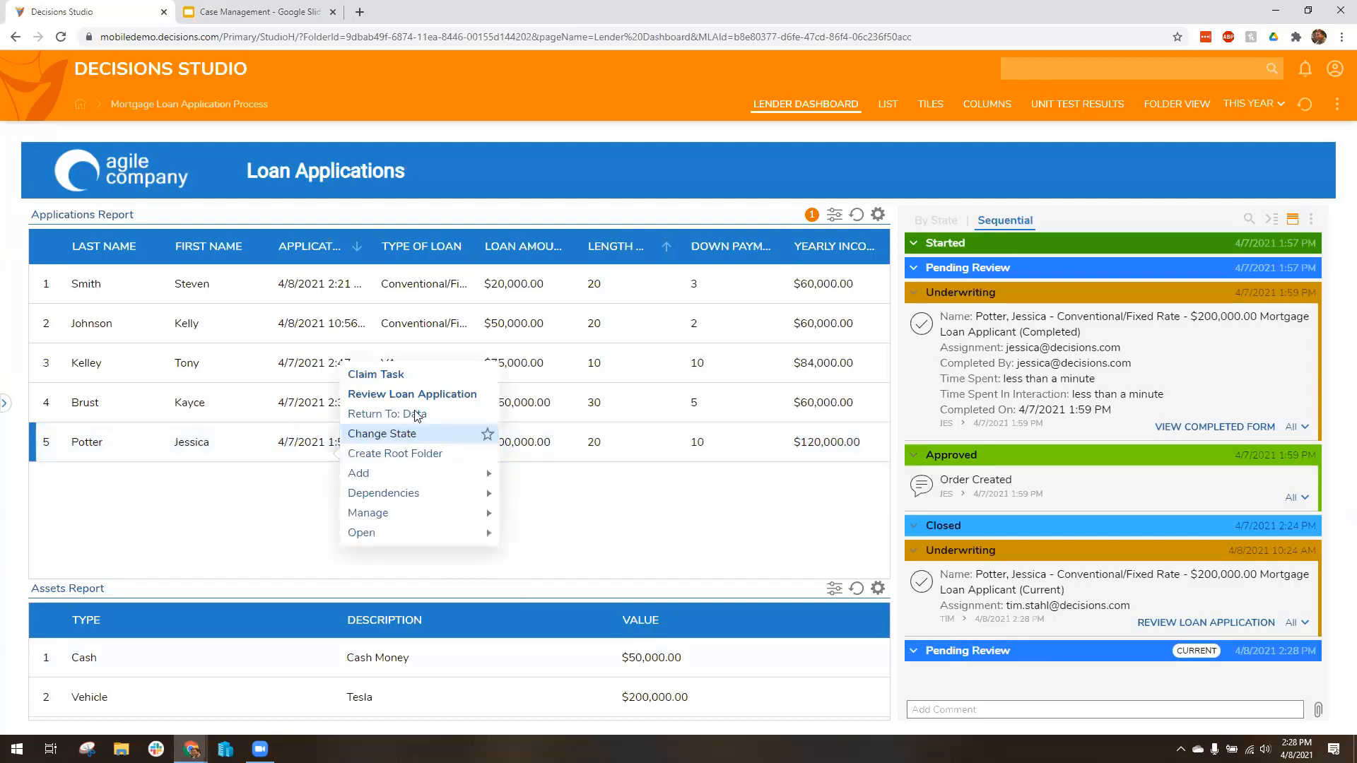
click(411, 375)
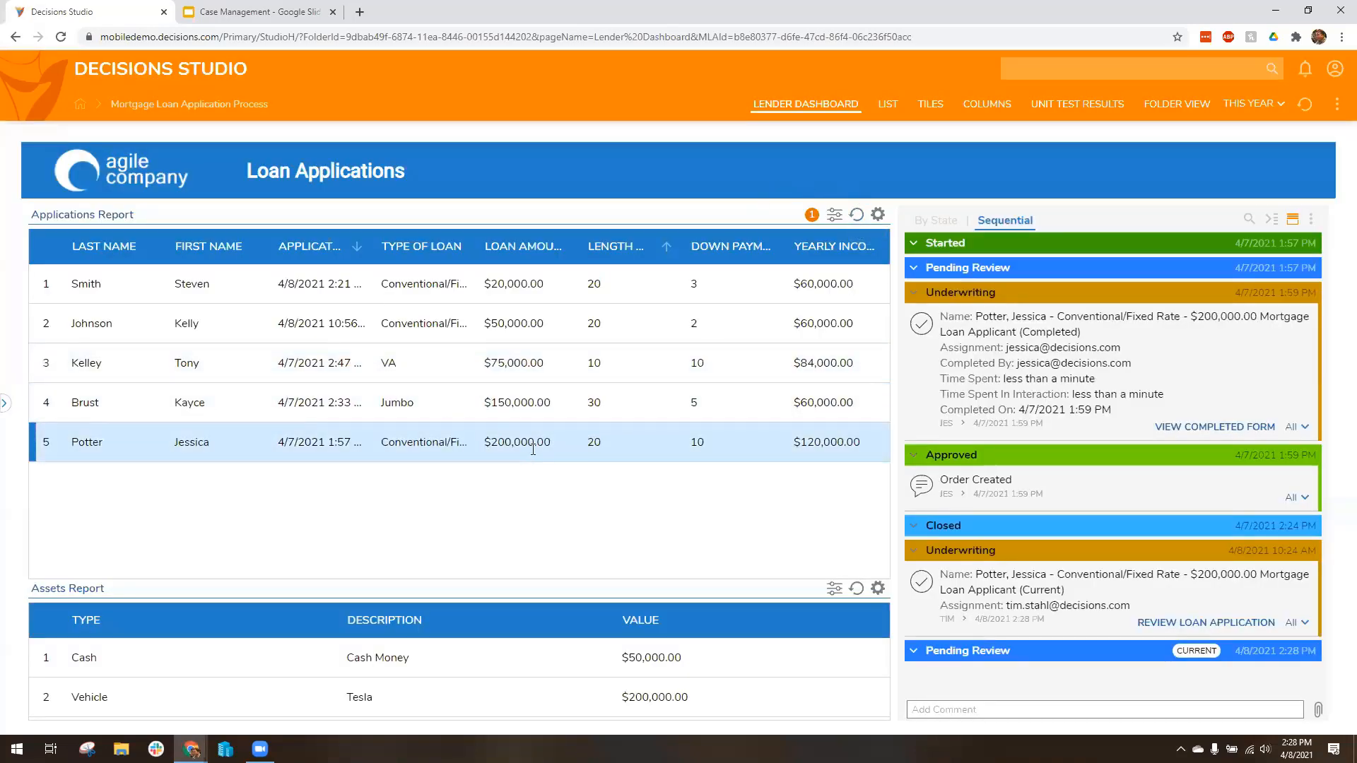
click(548, 412)
click(562, 444)
scroll(1089, 636, down, 2)
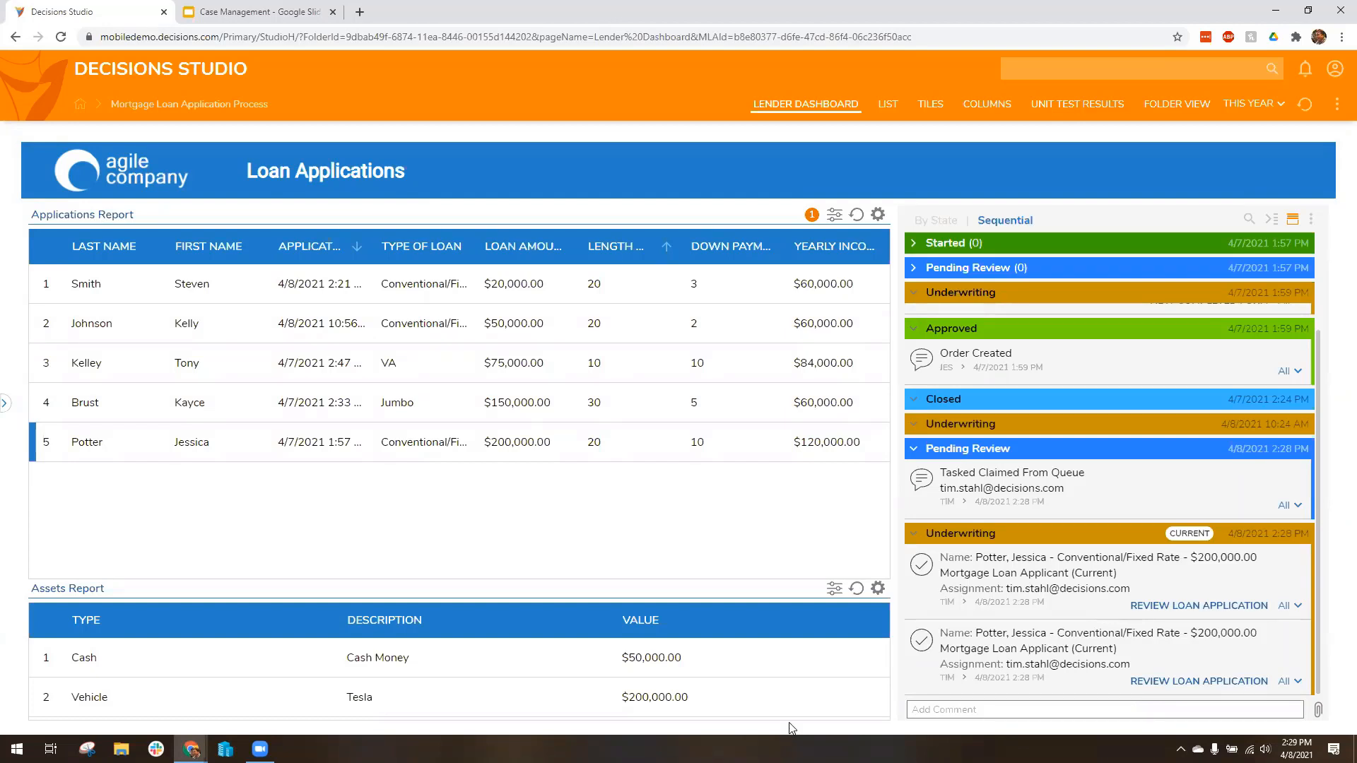
Step: Switch to the Case Management presentation in Google Slides and advance to the closing Thank You slide
click(263, 7)
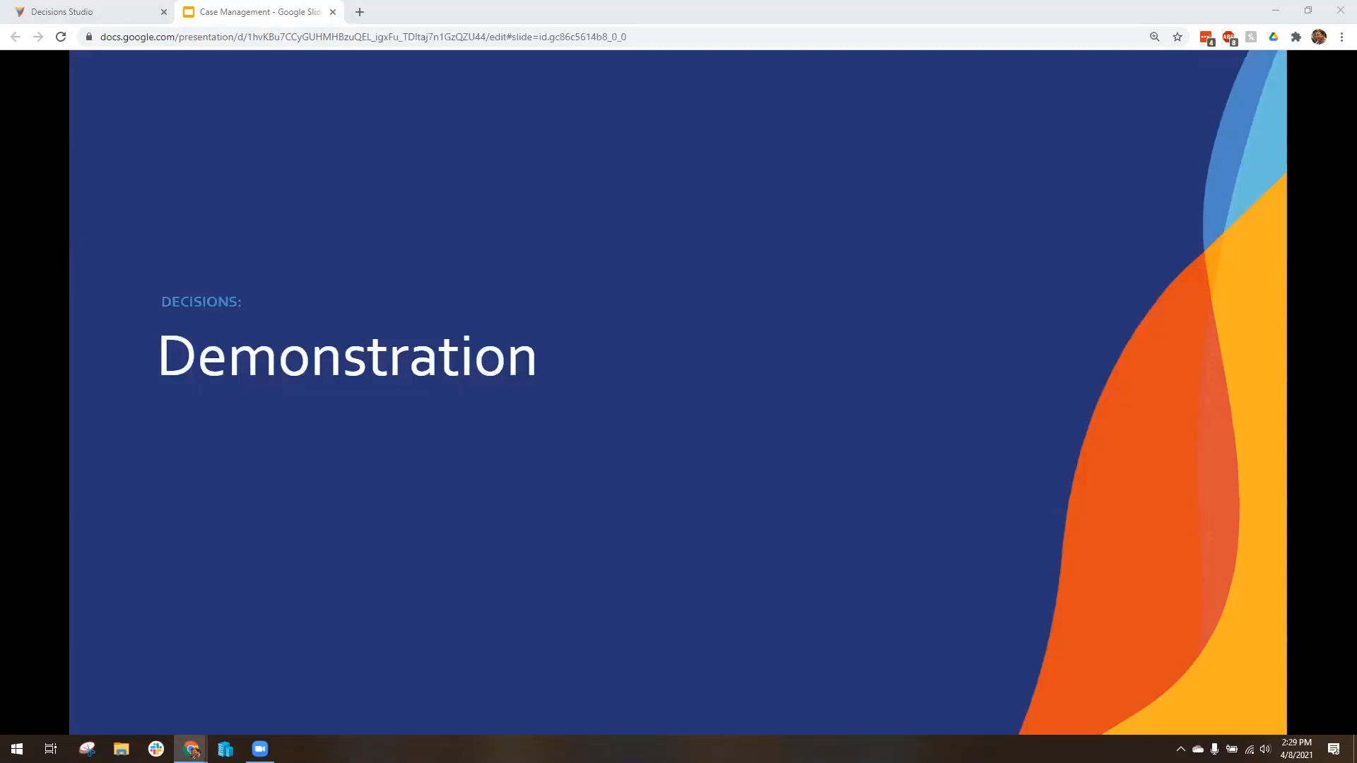
key(Right)
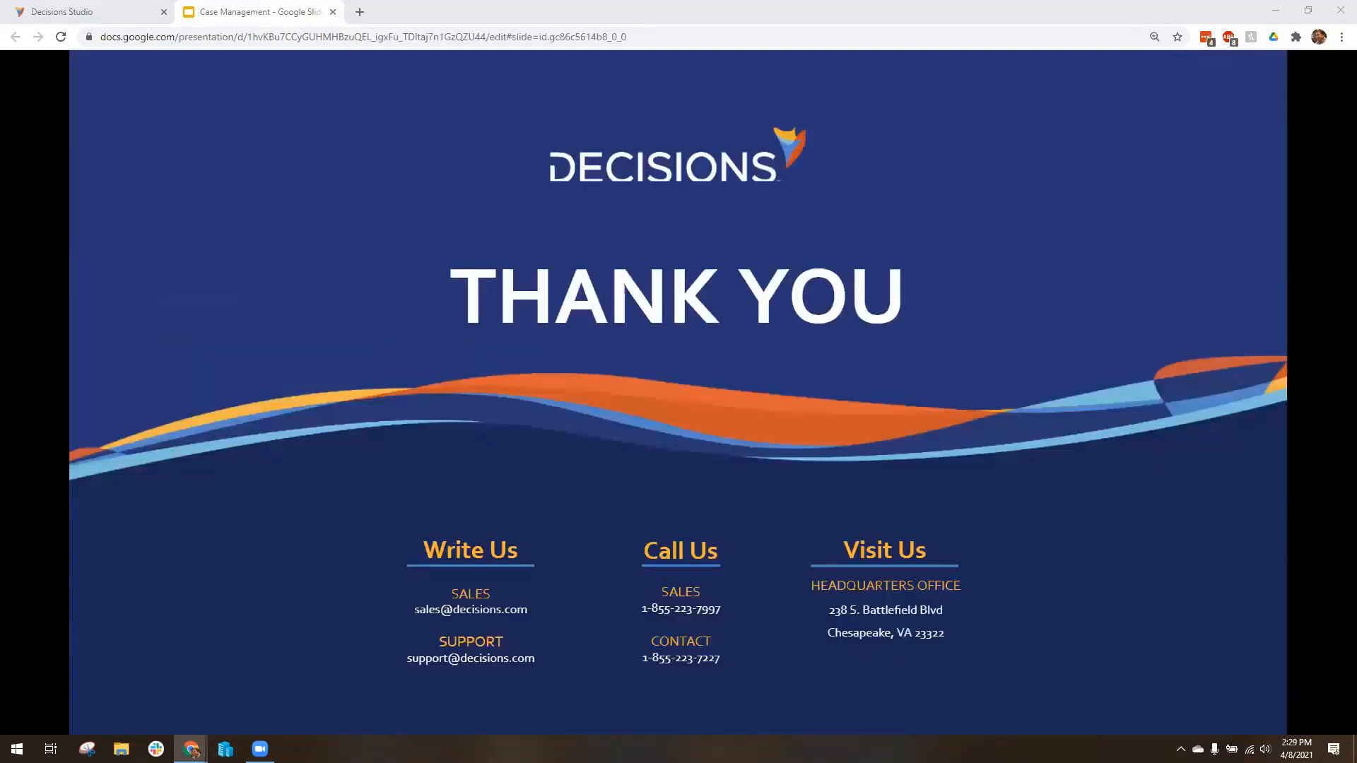